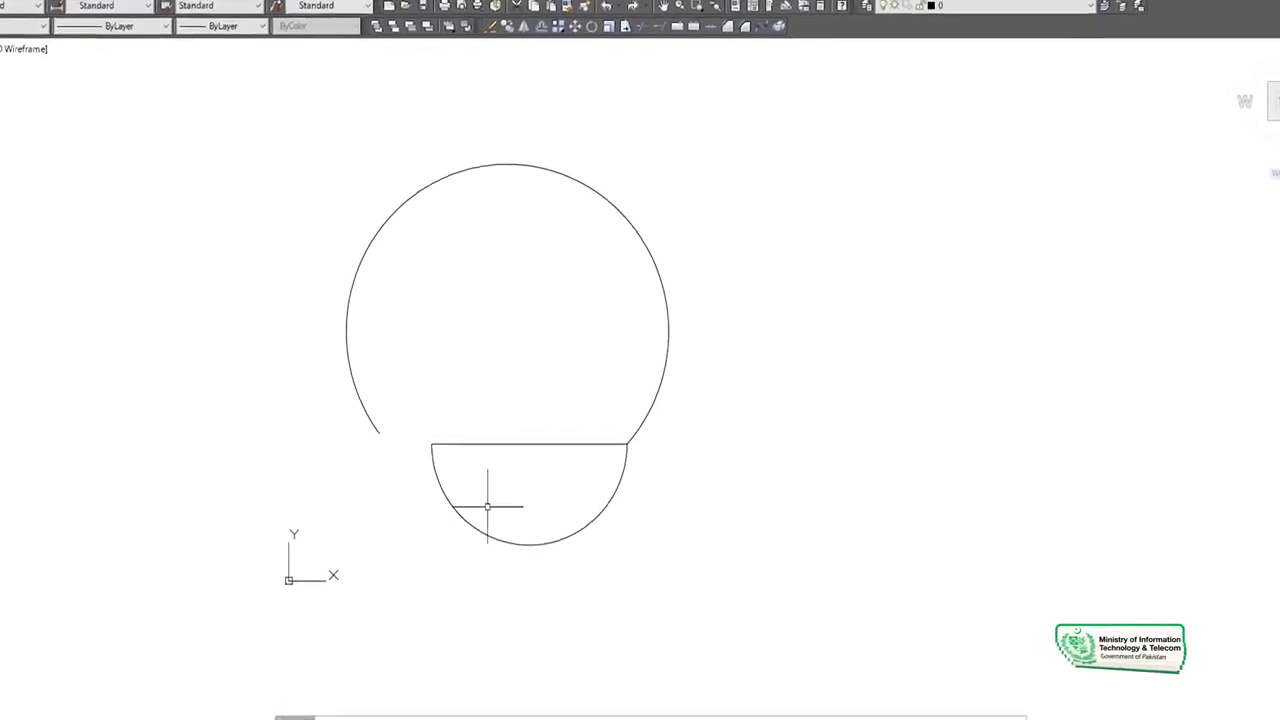
Turn off the UCS icon display in the drawing area
mouse_move(469, 561)
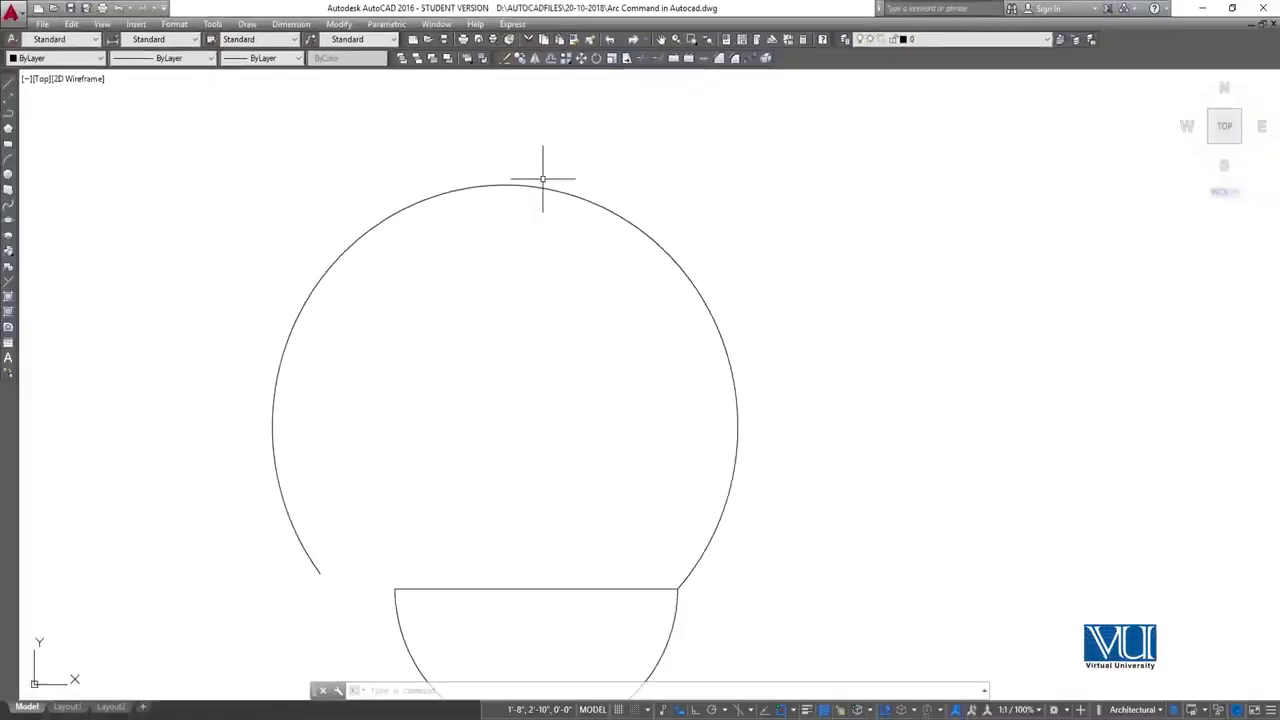
scroll(543, 180, "down", 4)
scroll(589, 269, "up", 3)
mouse_move(518, 315)
middle_mouse_down()
mouse_move(589, 269)
mouse_move(540, 303)
mouse_move(523, 357)
middle_mouse_up()
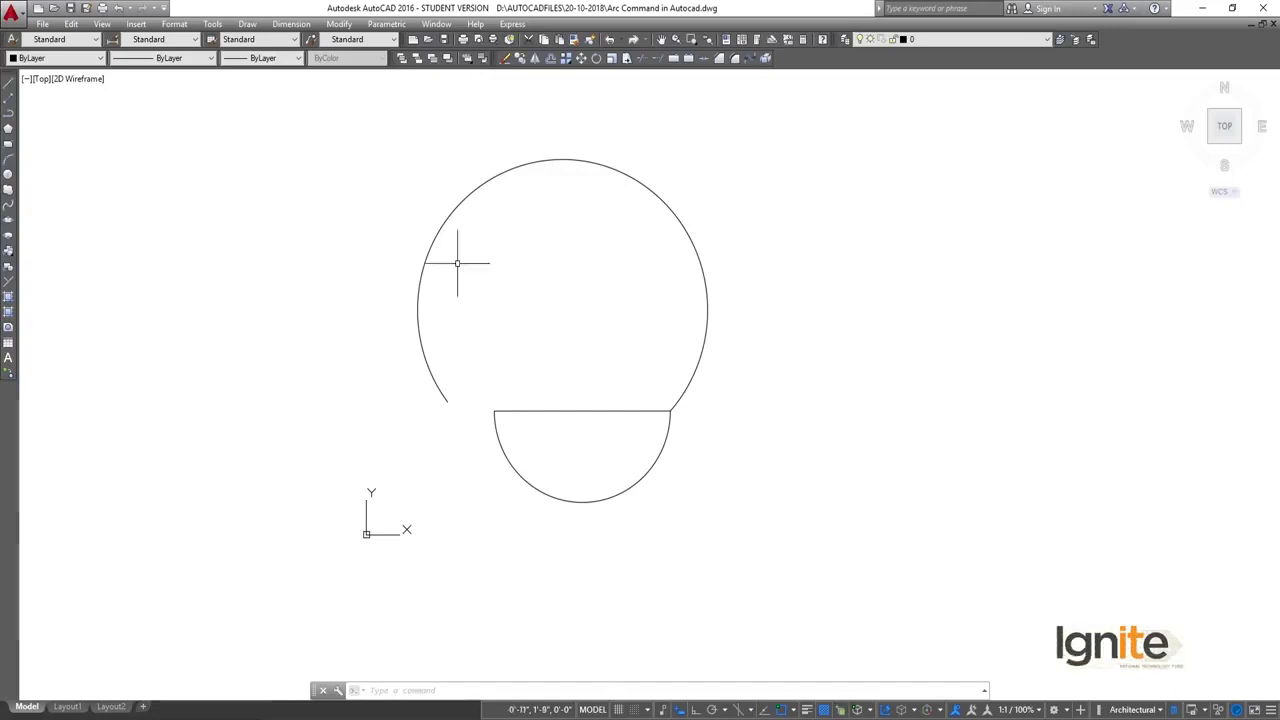
left_click(102, 23)
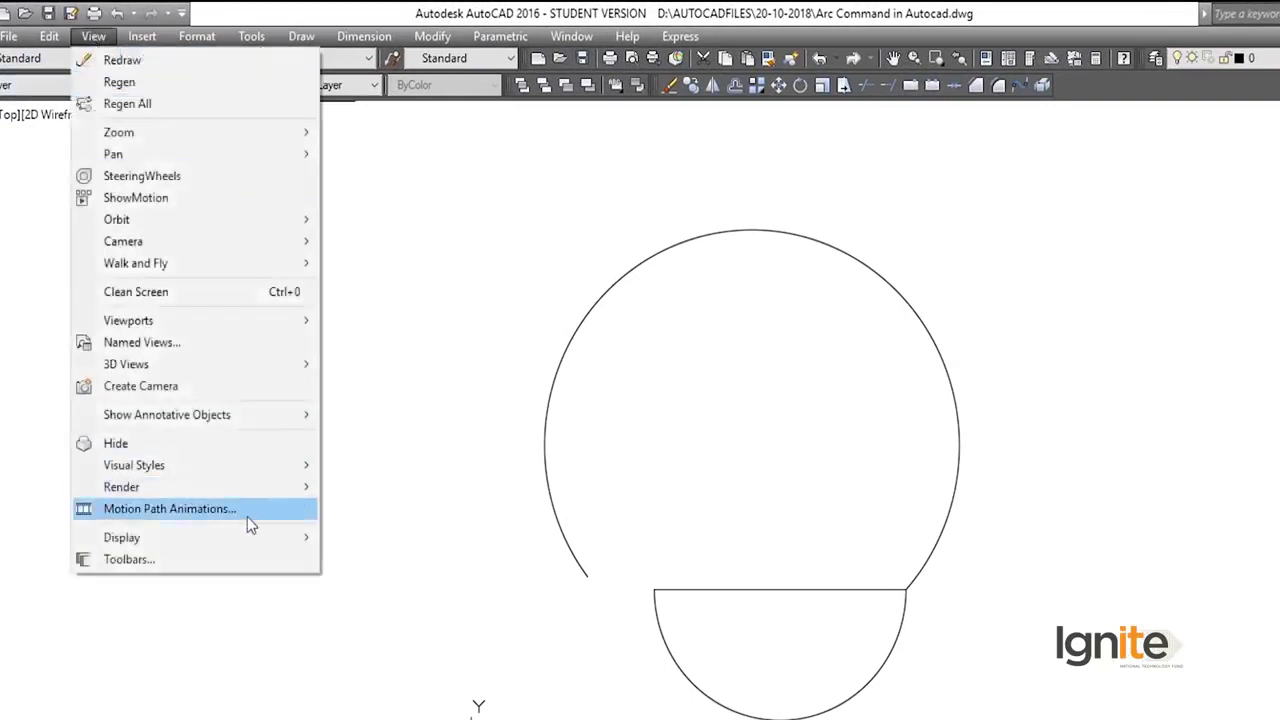
mouse_move(247, 537)
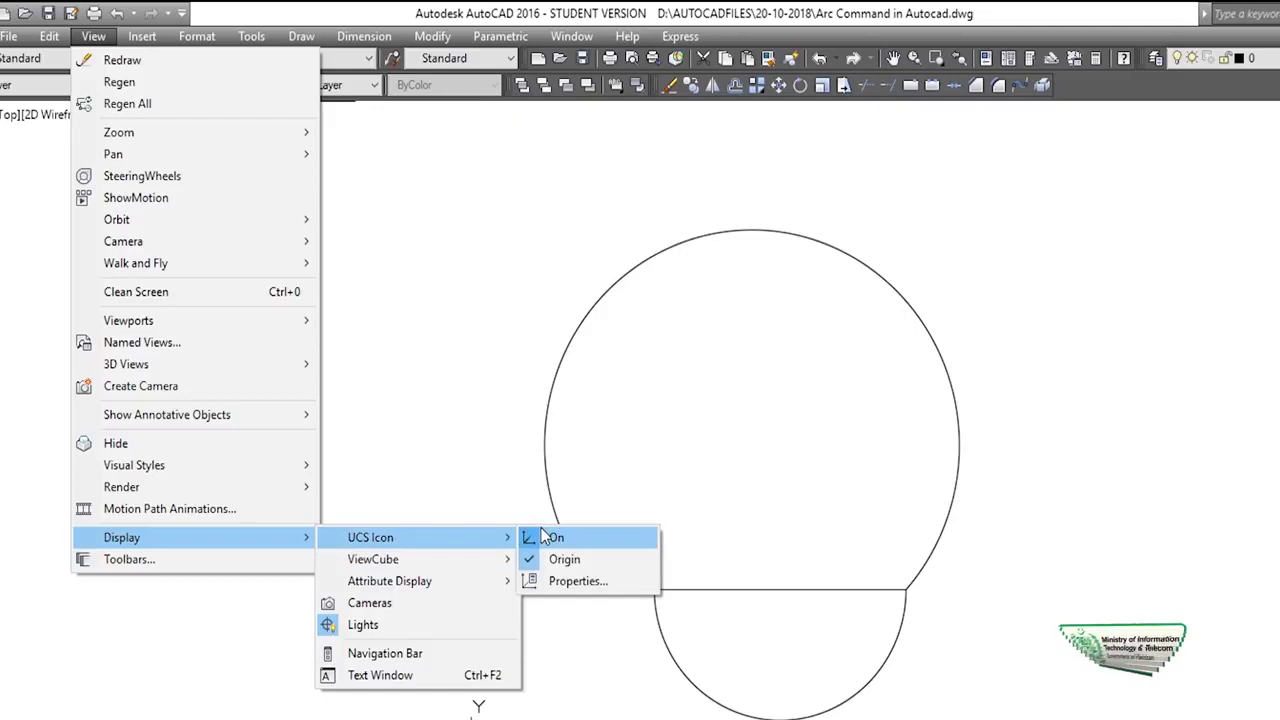
left_click(545, 537)
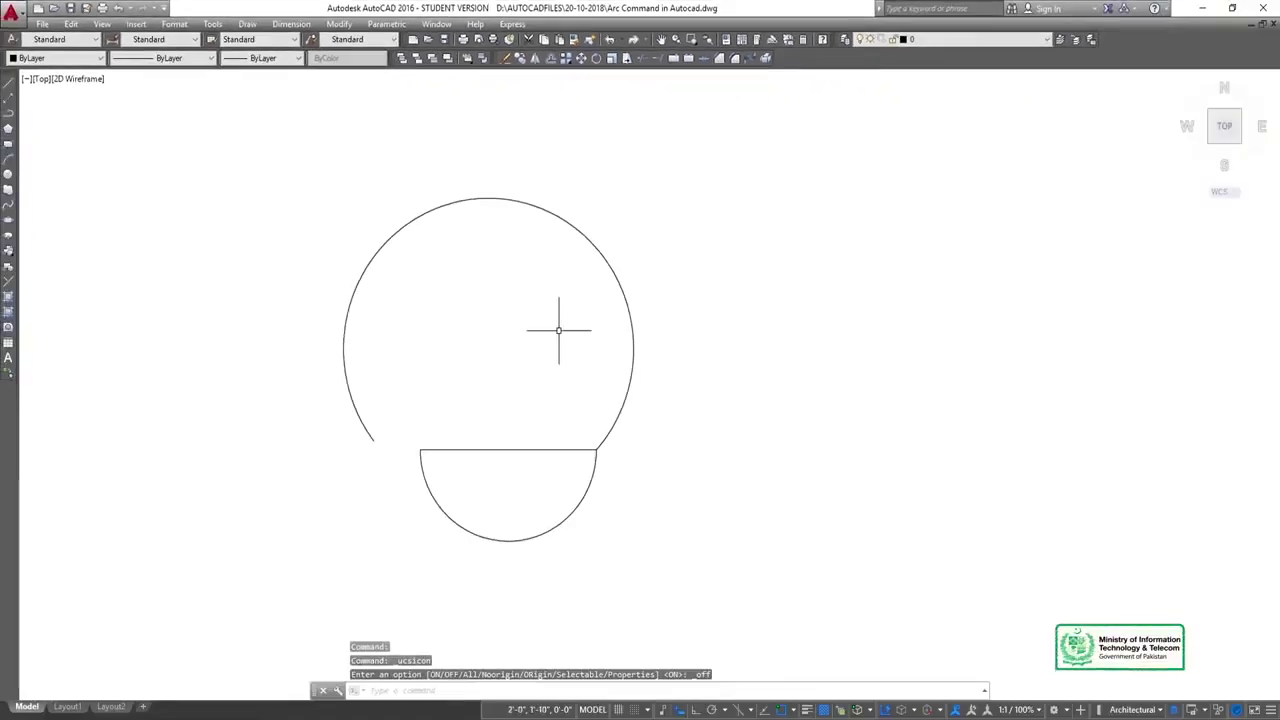
middle_click_drag(512, 312, 563, 283)
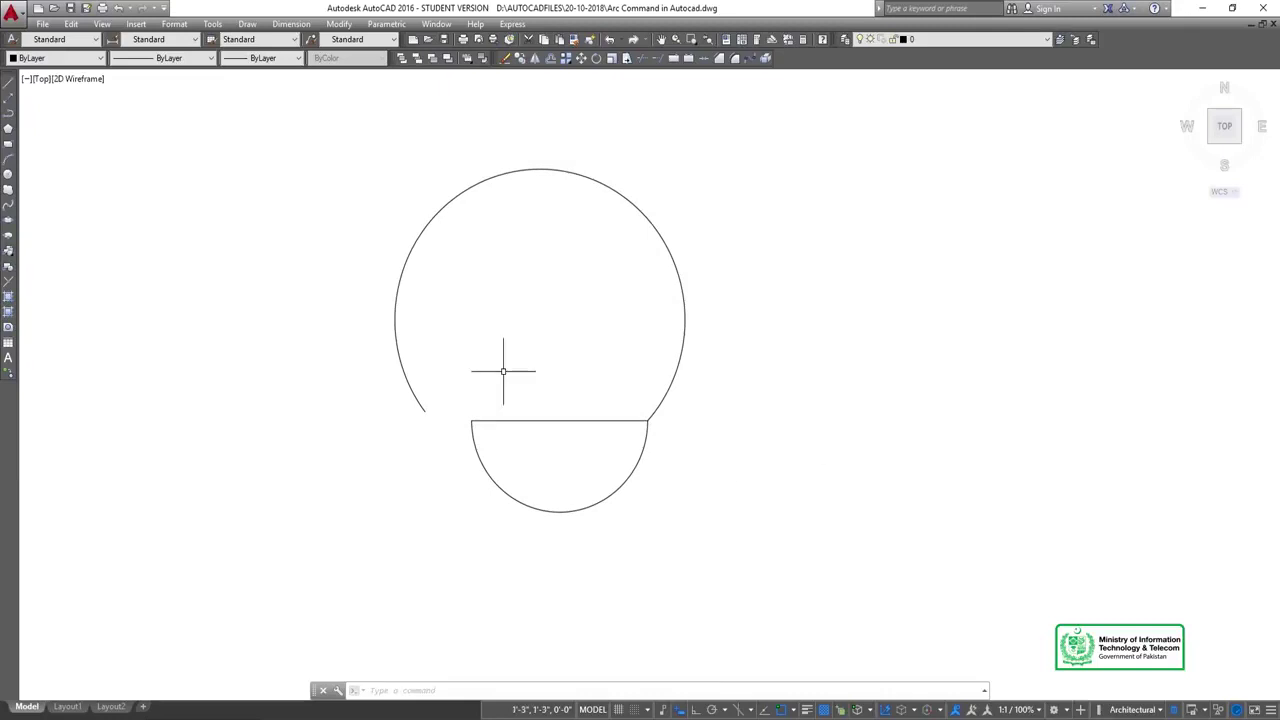
Erase the large upper arc and the lower semicircular arc, leaving the horizontal line
left_click(725, 112)
left_click(635, 272)
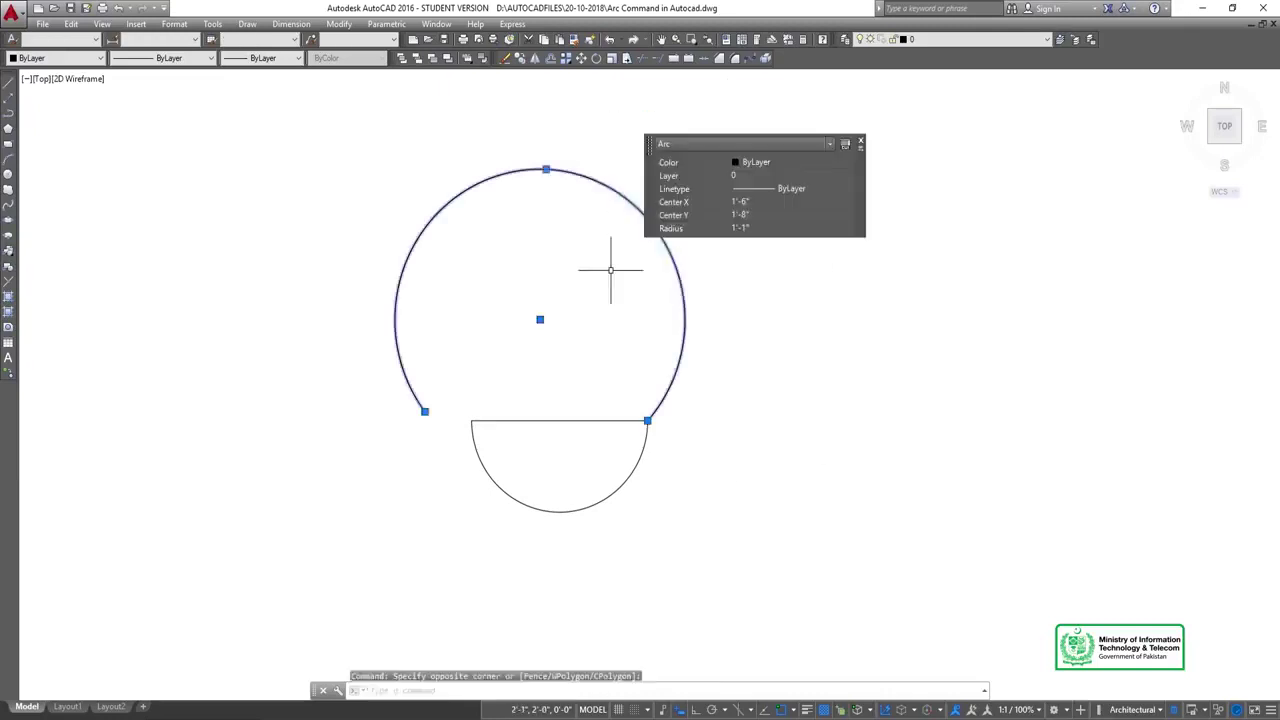
key("Delete")
left_click(562, 489)
left_click(498, 540)
key("Delete")
Draw a semicircular arc with a radius of about 8" above the horizontal line using the Start, Center, Angle method
scroll(563, 422, "up", 6)
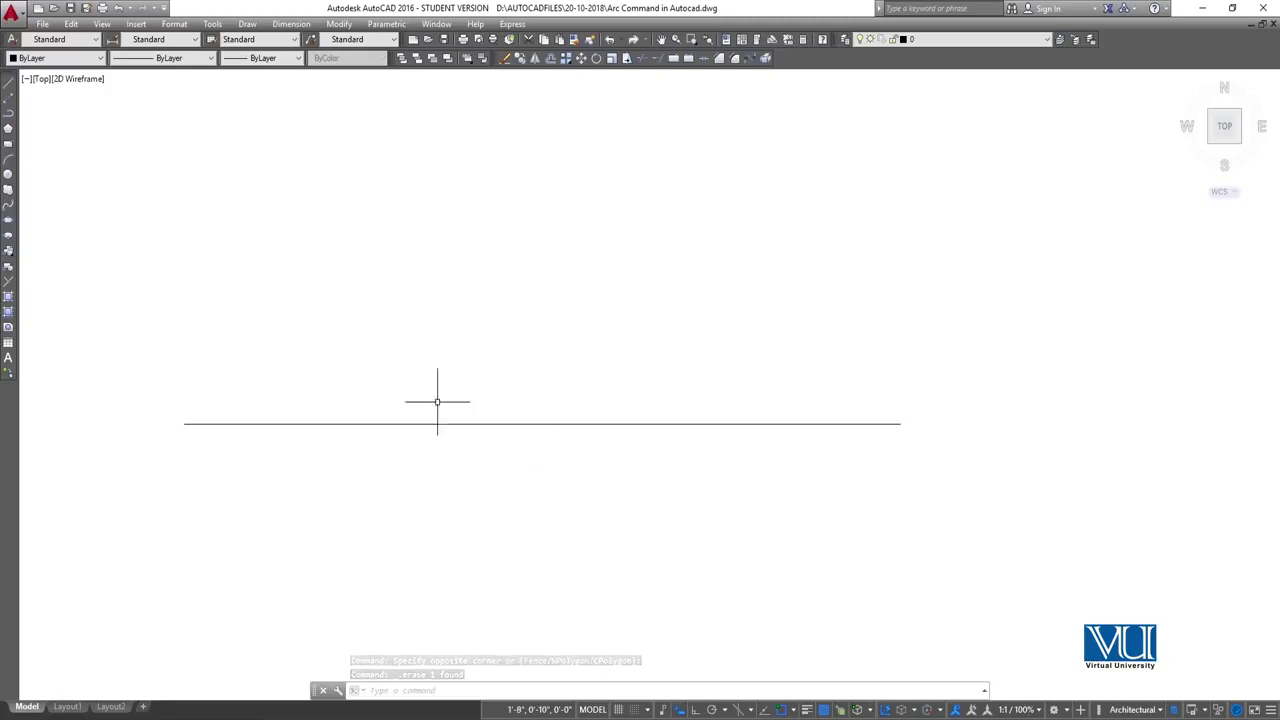
left_click(247, 24)
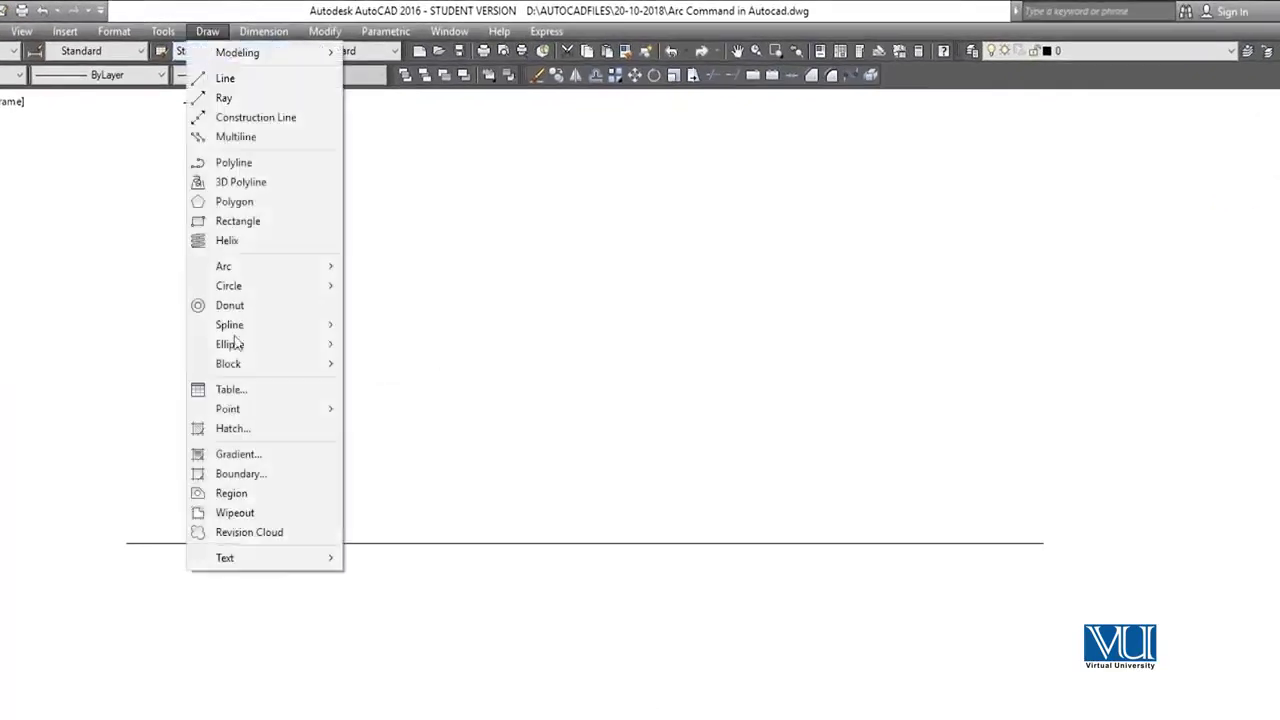
mouse_move(331, 266)
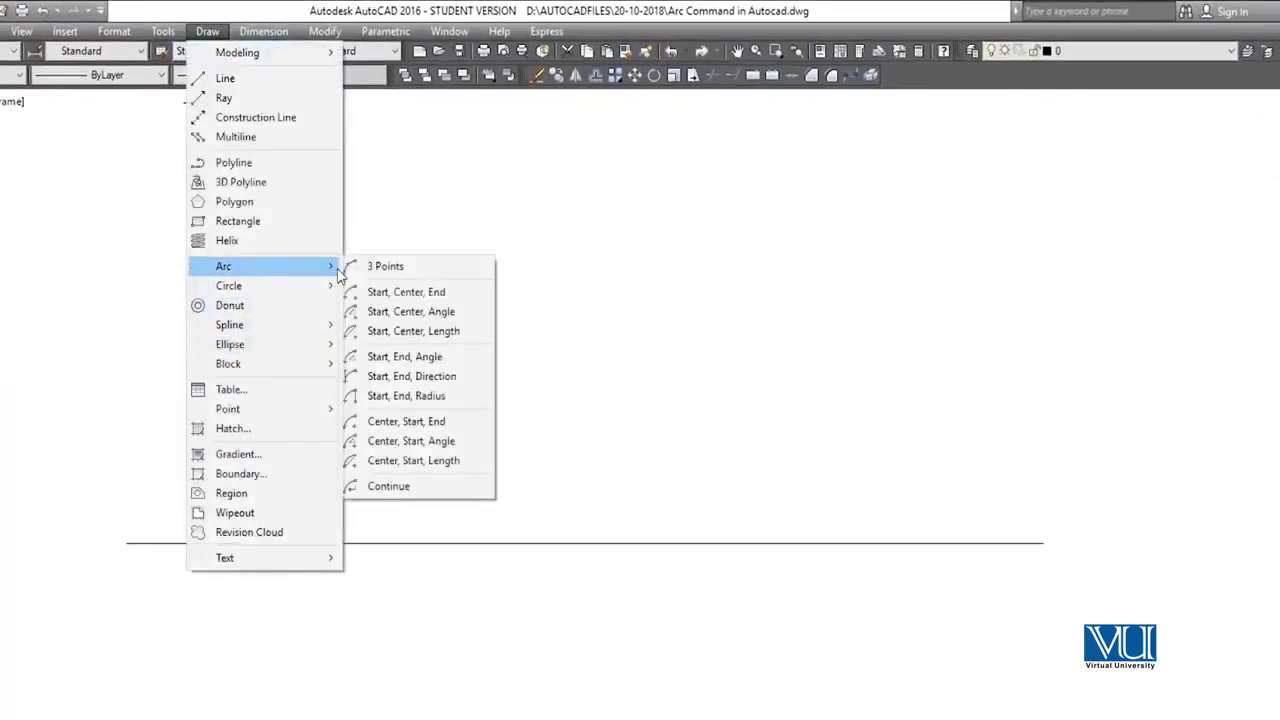
left_click(409, 313)
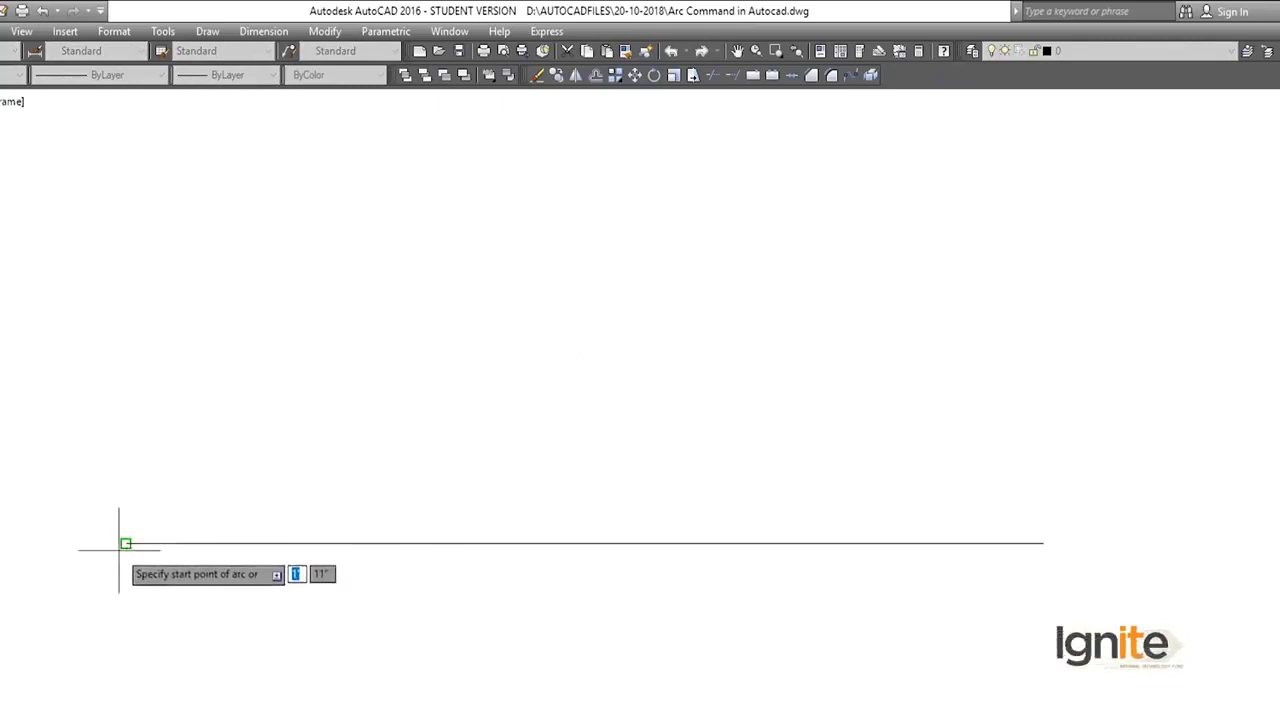
left_click(126, 543)
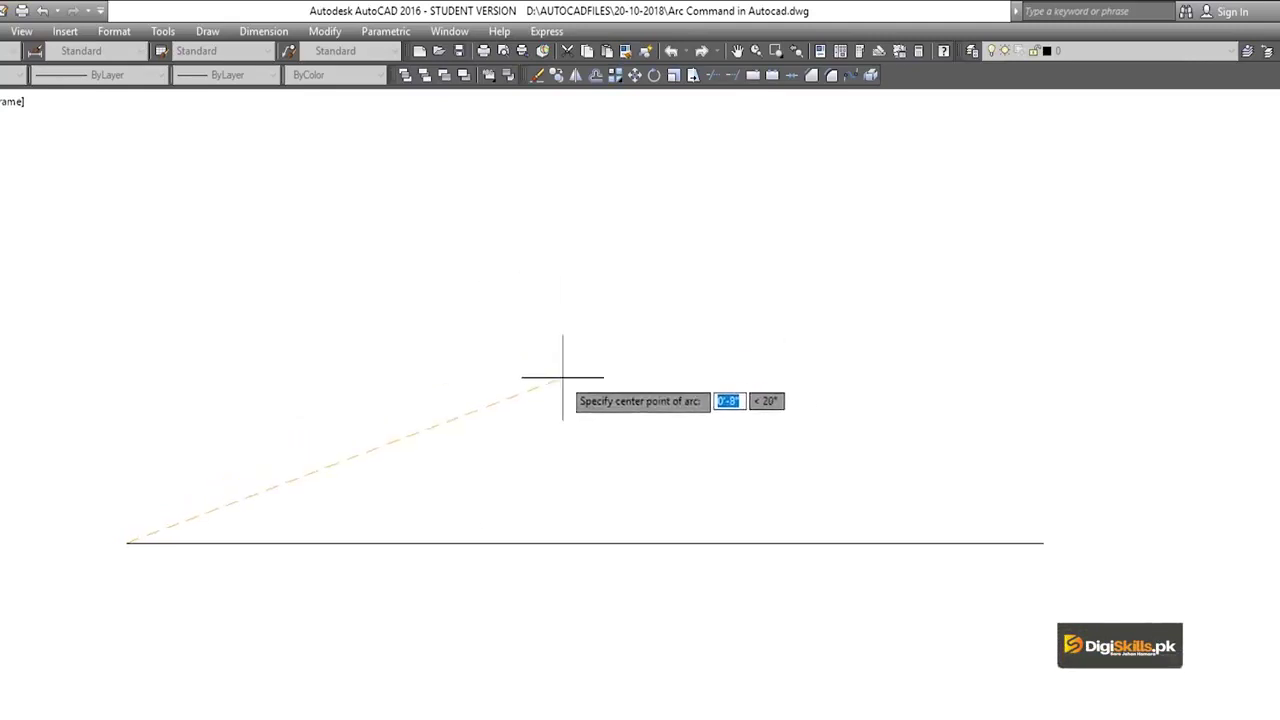
left_click(585, 543)
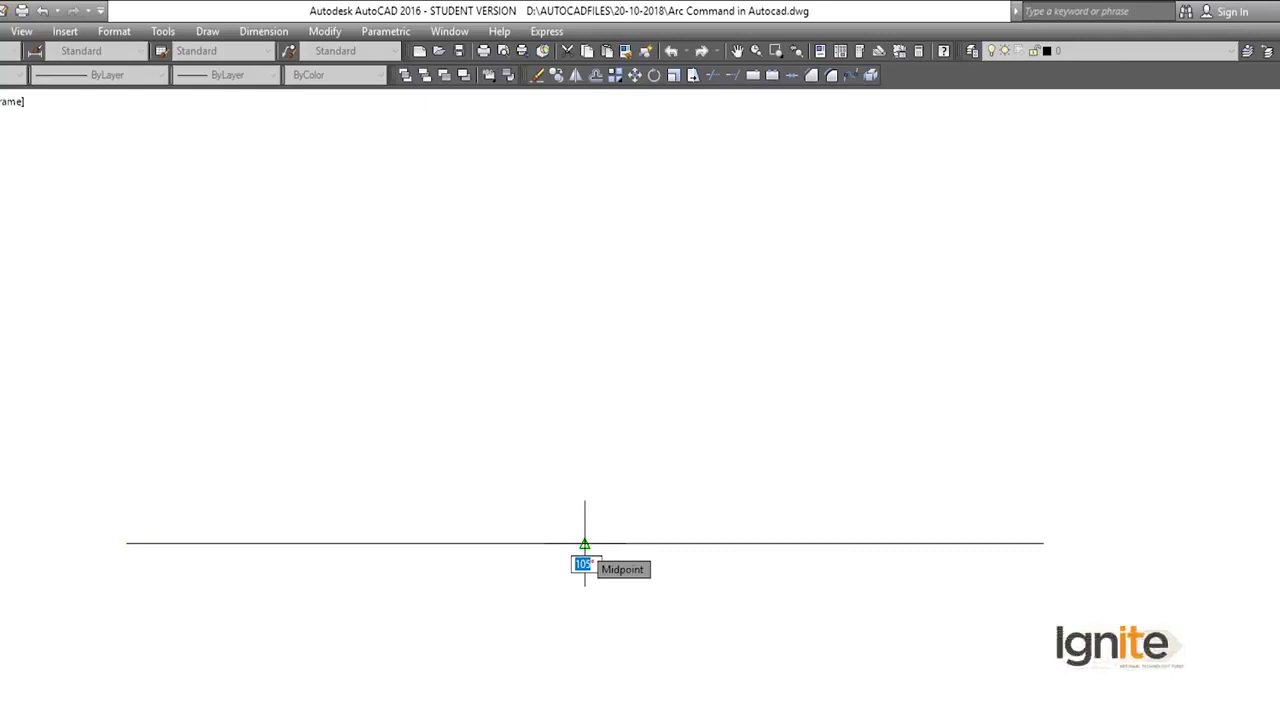
type("70")
key("Return")
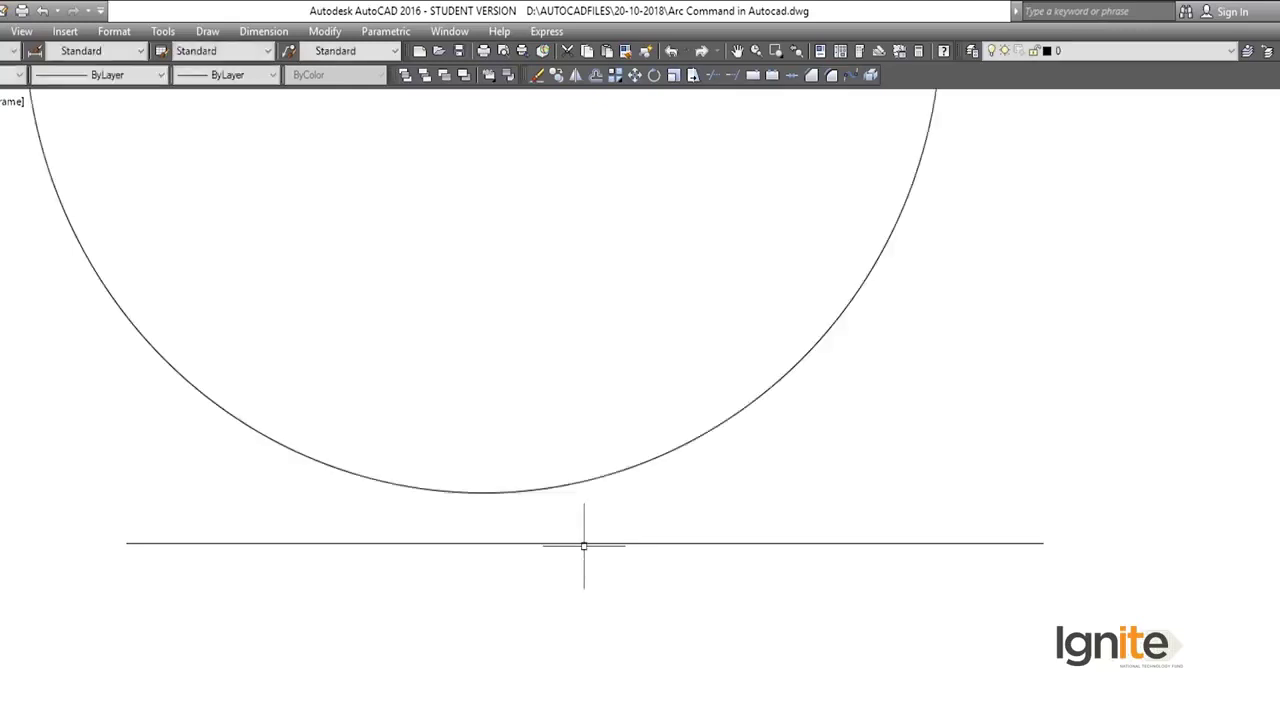
Erase the semicircular arc above the horizontal line
scroll(584, 546, "up", 2)
scroll(583, 543, "down", 5)
mouse_move(551, 540)
middle_mouse_down()
mouse_move(613, 517)
mouse_move(417, 577)
middle_mouse_up()
scroll(571, 524, "up", 1)
scroll(428, 544, "up", 1)
scroll(292, 398, "down", 1)
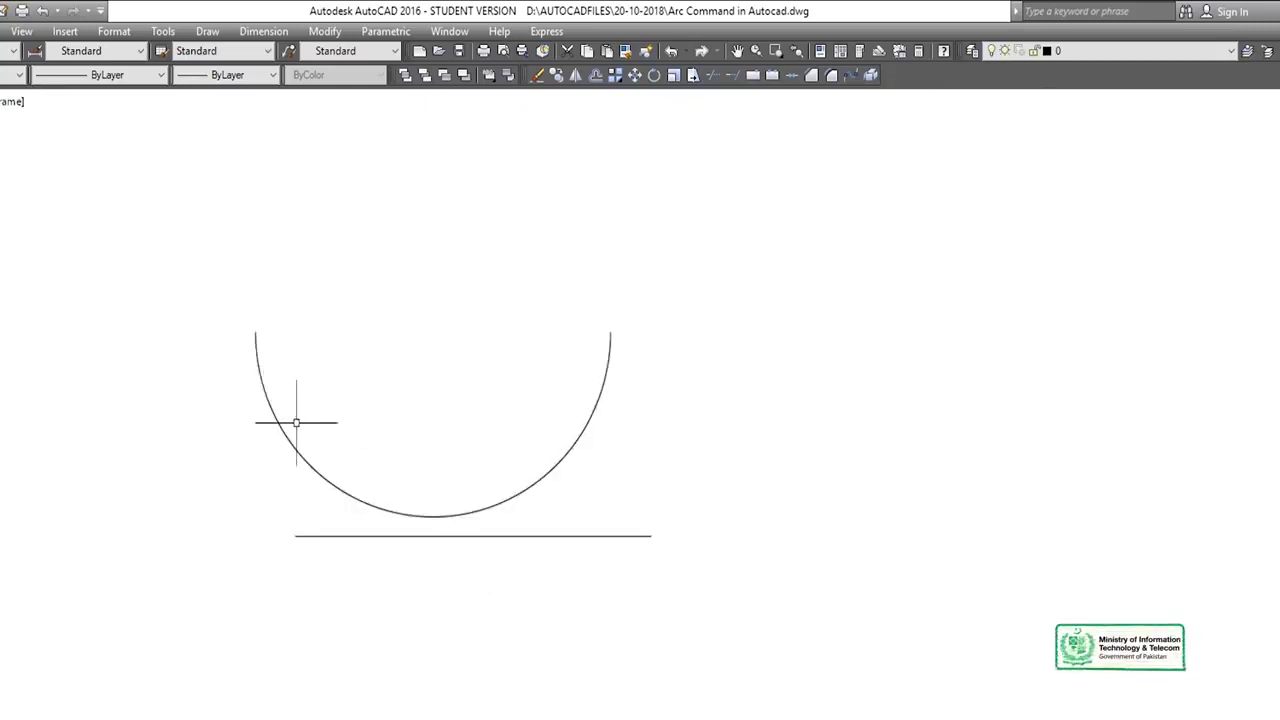
left_click(600, 399)
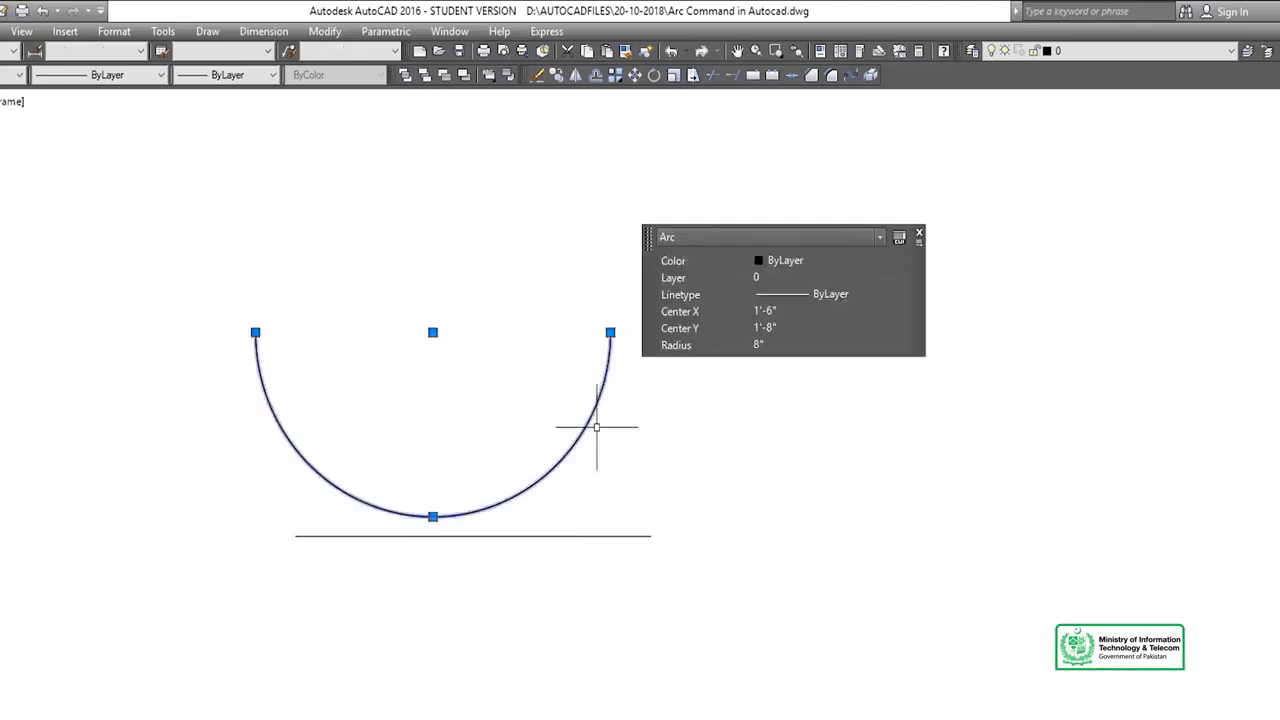
key("Delete")
Draw a Start, Center, Angle arc from the line's left endpoint with a freehand centre above the line and a freehand angle, and erase it
left_click(205, 36)
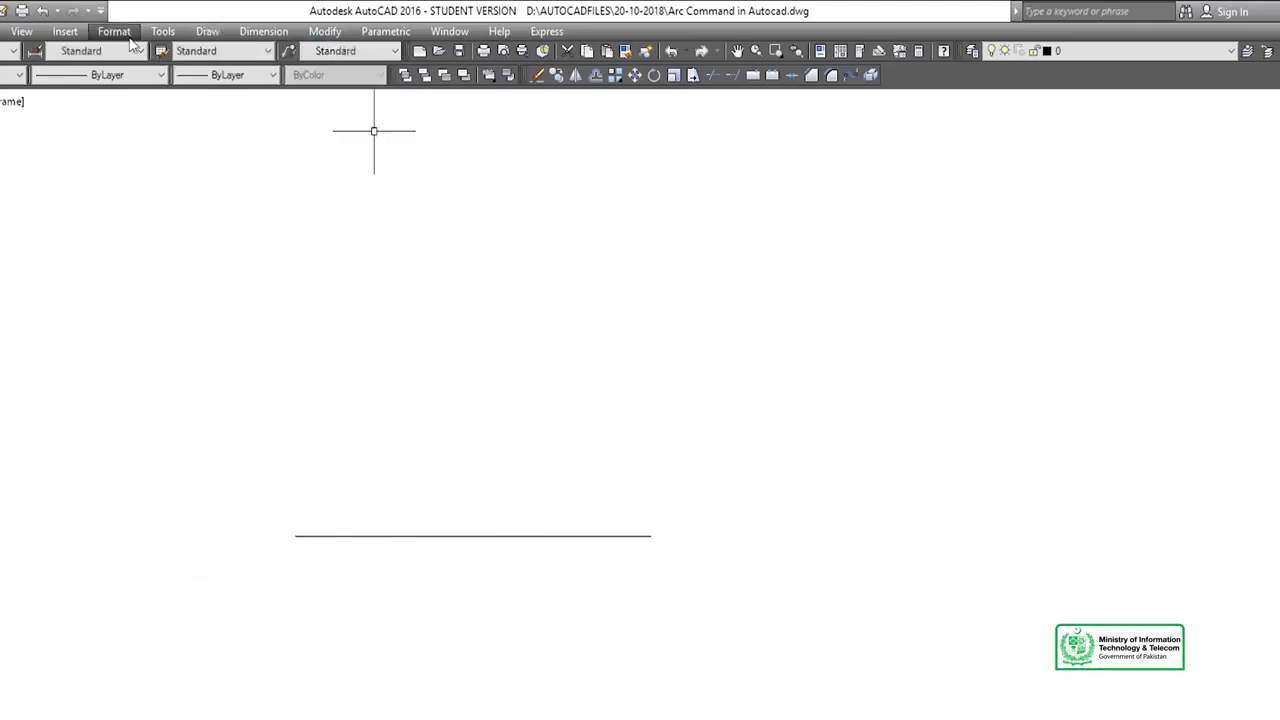
mouse_move(161, 35)
mouse_move(207, 31)
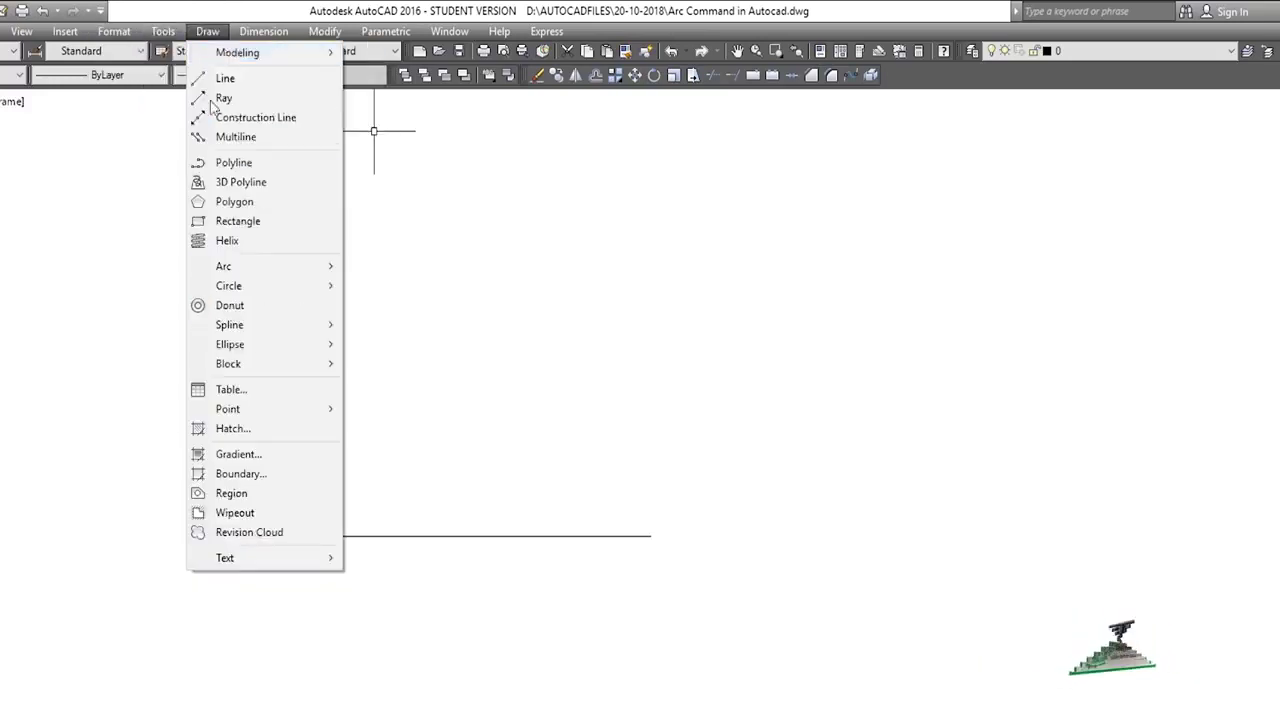
mouse_move(300, 266)
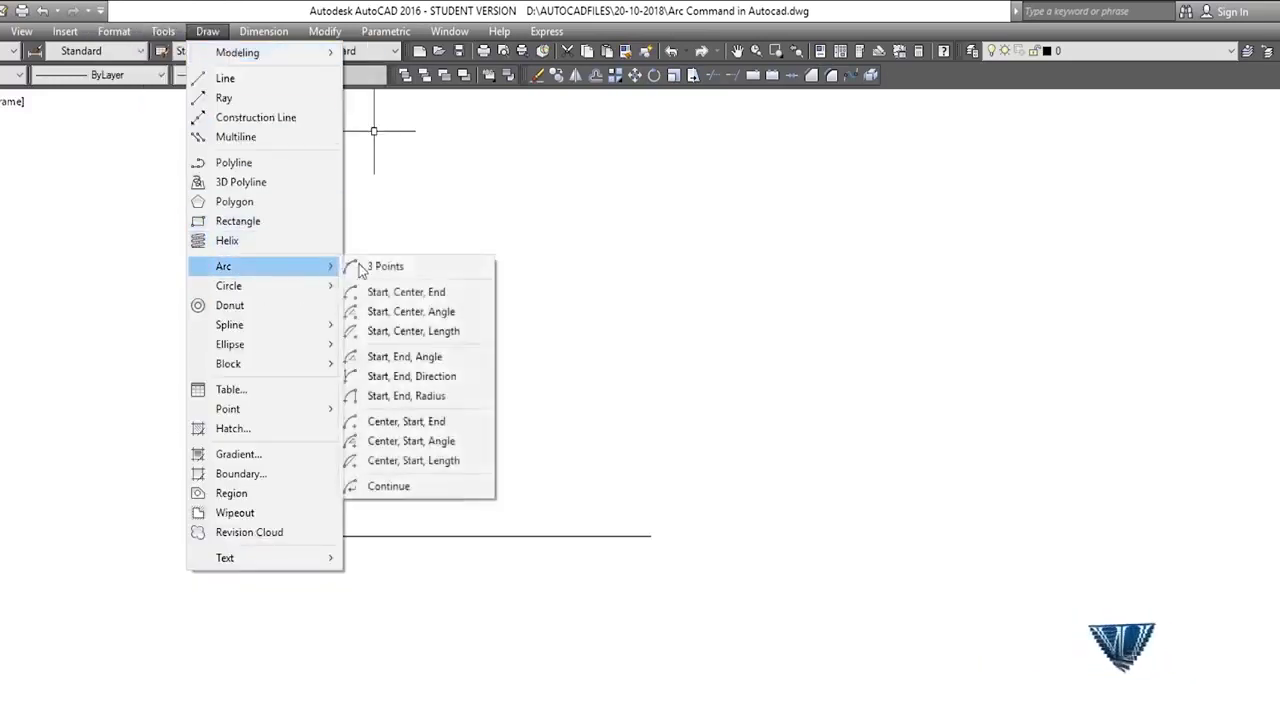
left_click(413, 313)
left_click(295, 535)
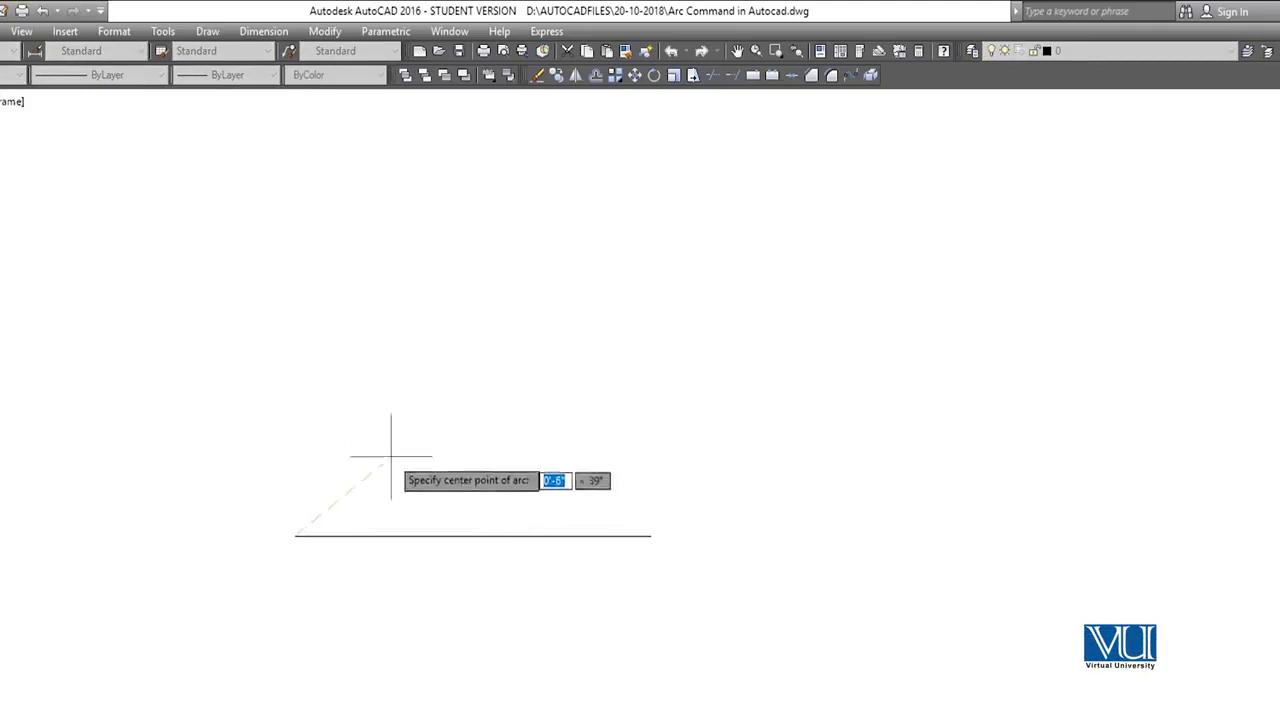
left_click(440, 412)
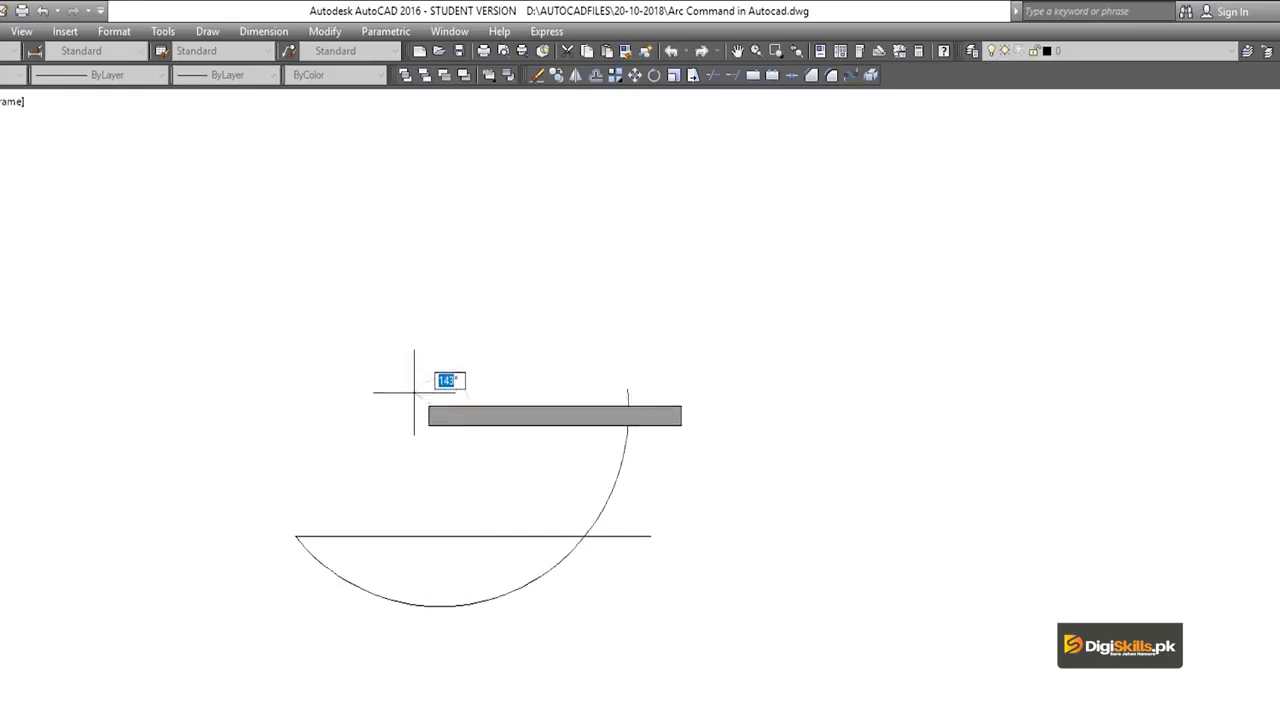
left_click(407, 397)
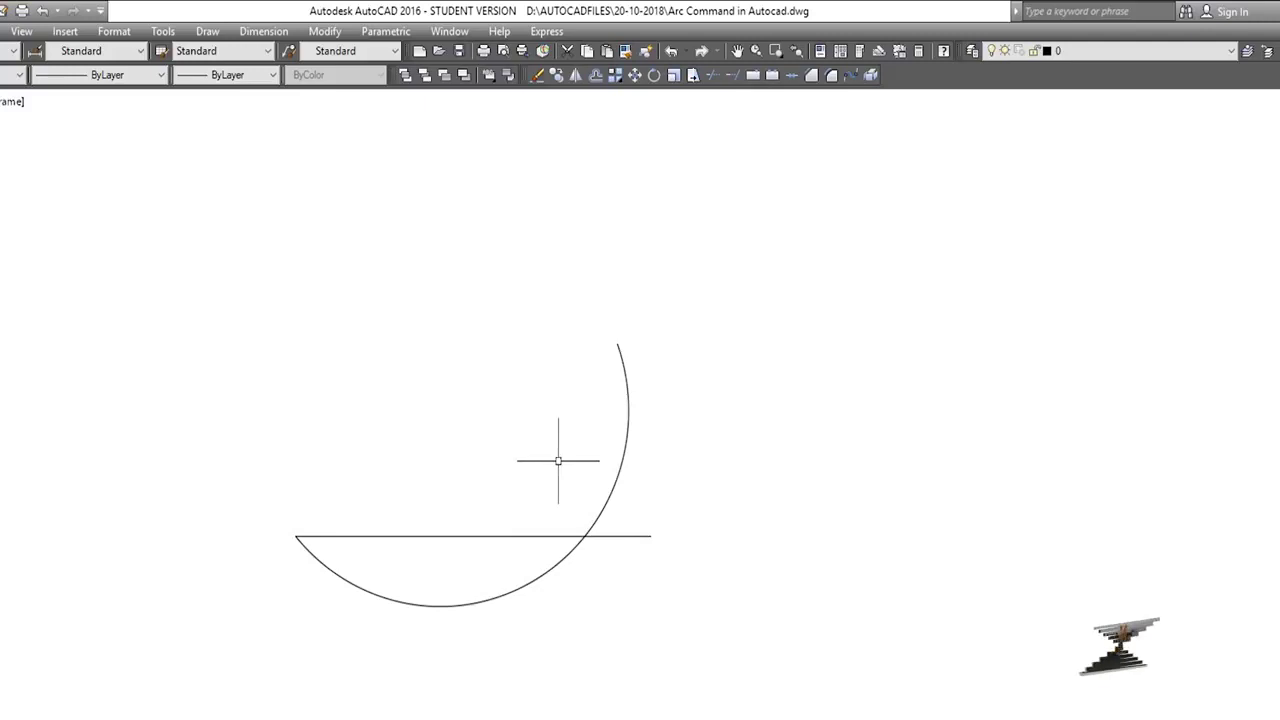
left_click(625, 440)
key("Delete")
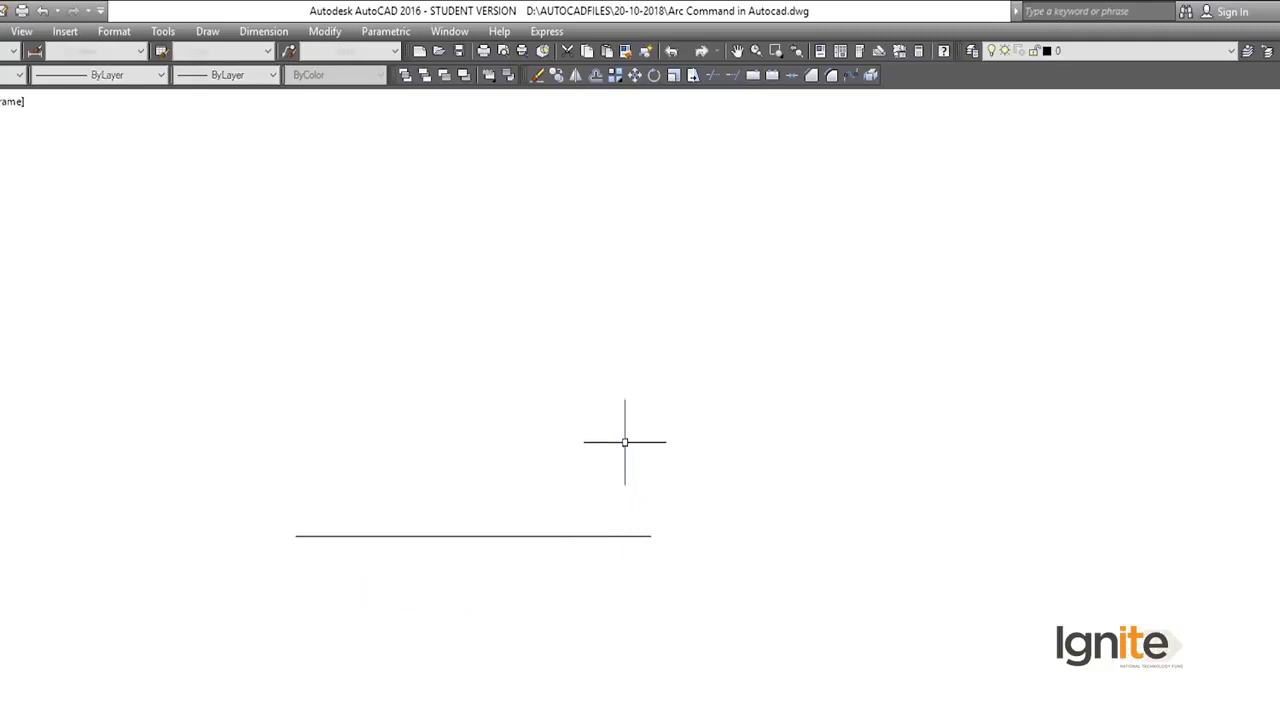
Draw a Start, Center, Length arc starting at the line's left endpoint, centred on the line's midpoint, with a freehand chord length
left_click(210, 50)
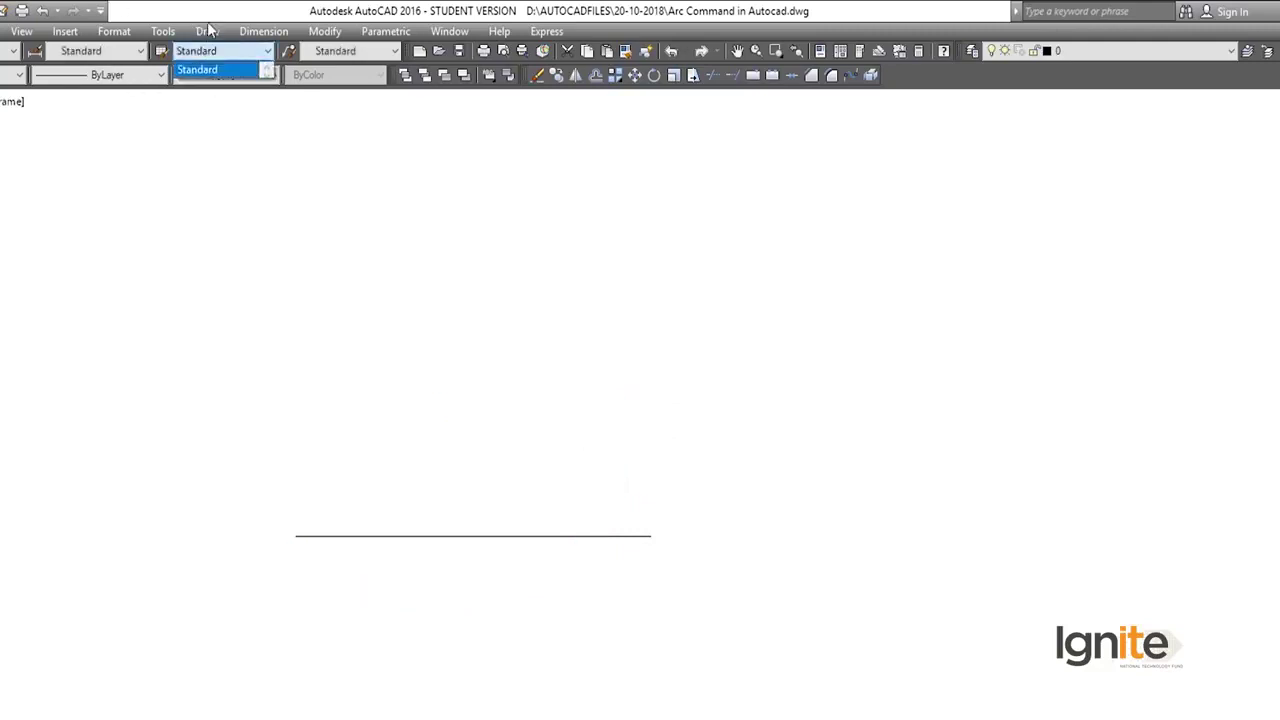
left_click(208, 30)
left_click(209, 36)
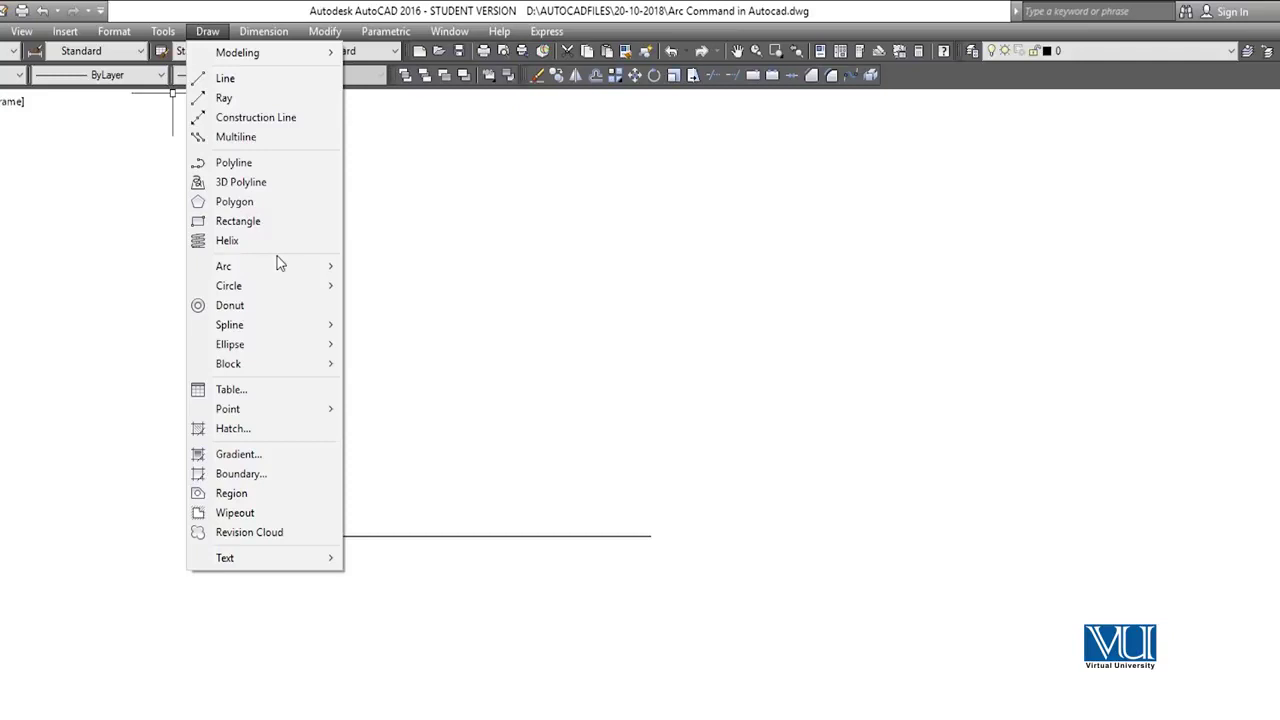
mouse_move(328, 265)
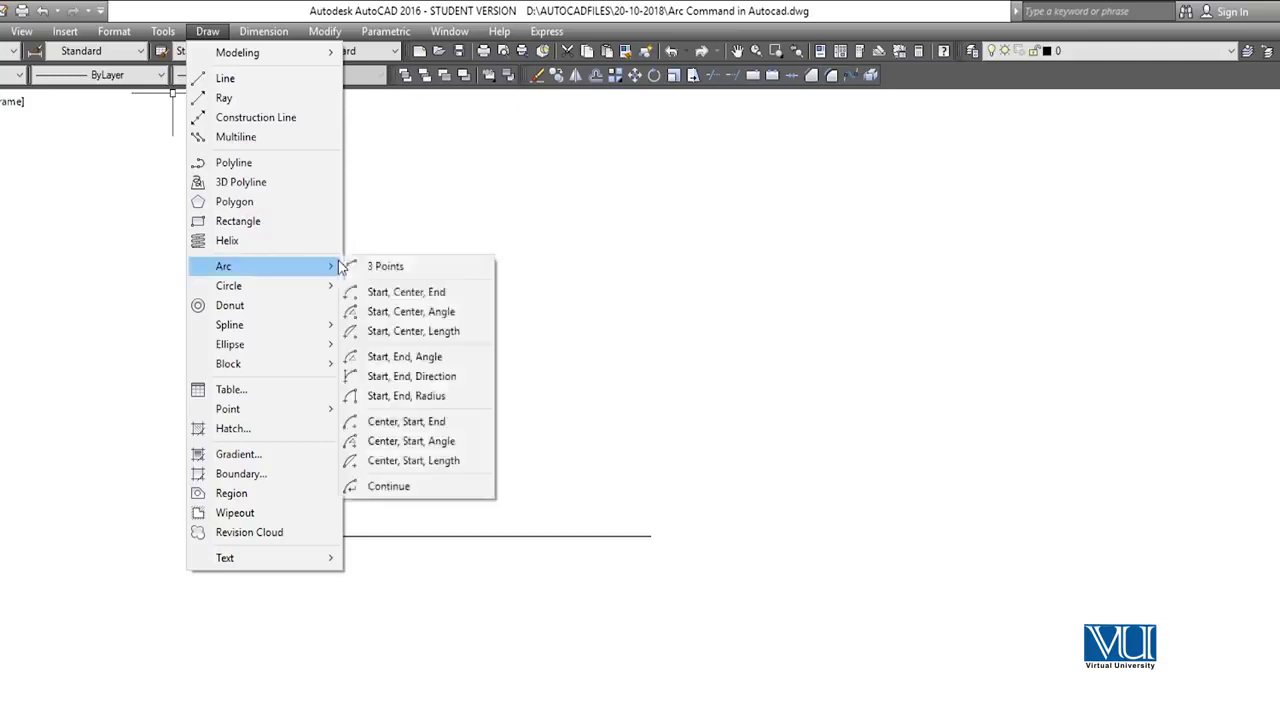
left_click(436, 337)
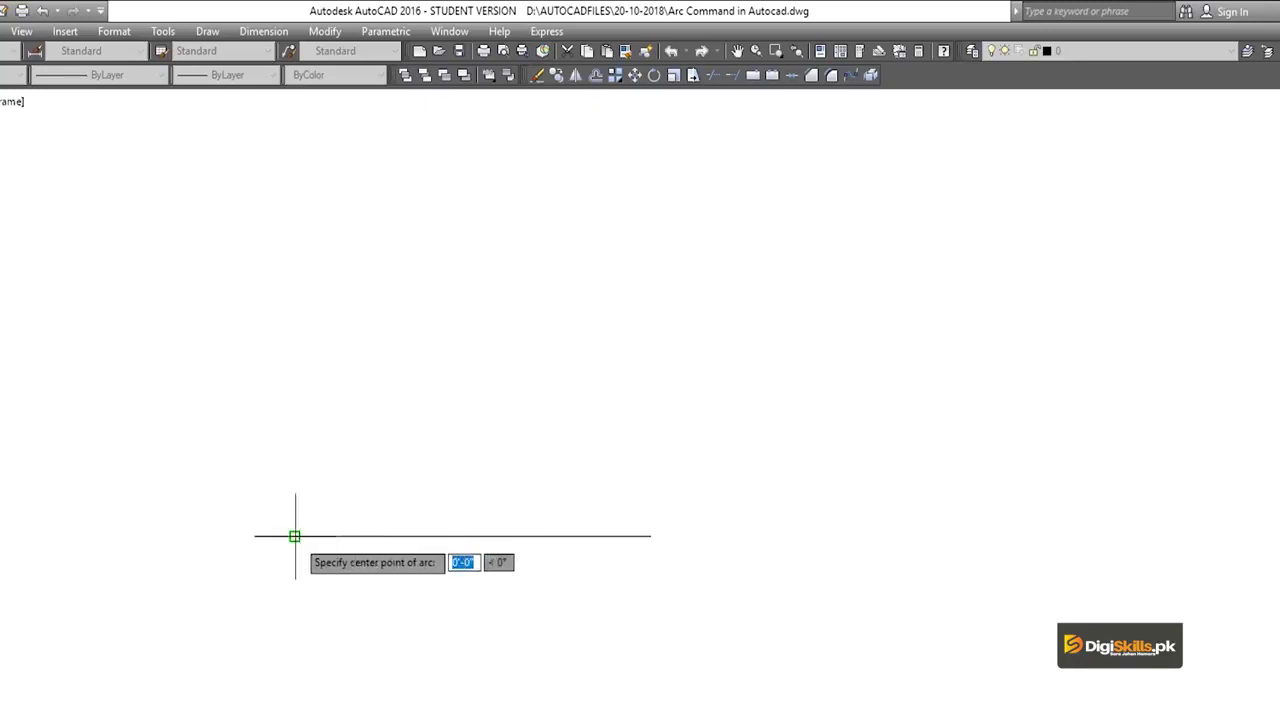
left_click(295, 536)
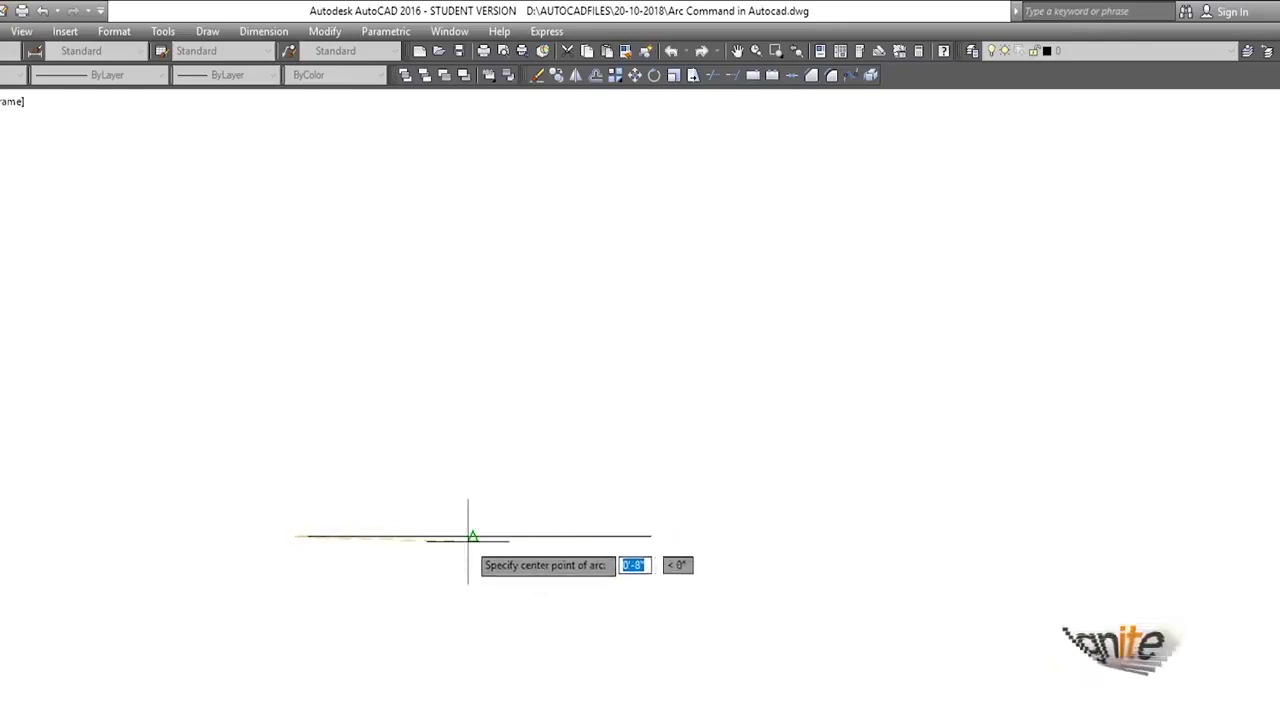
left_click(471, 536)
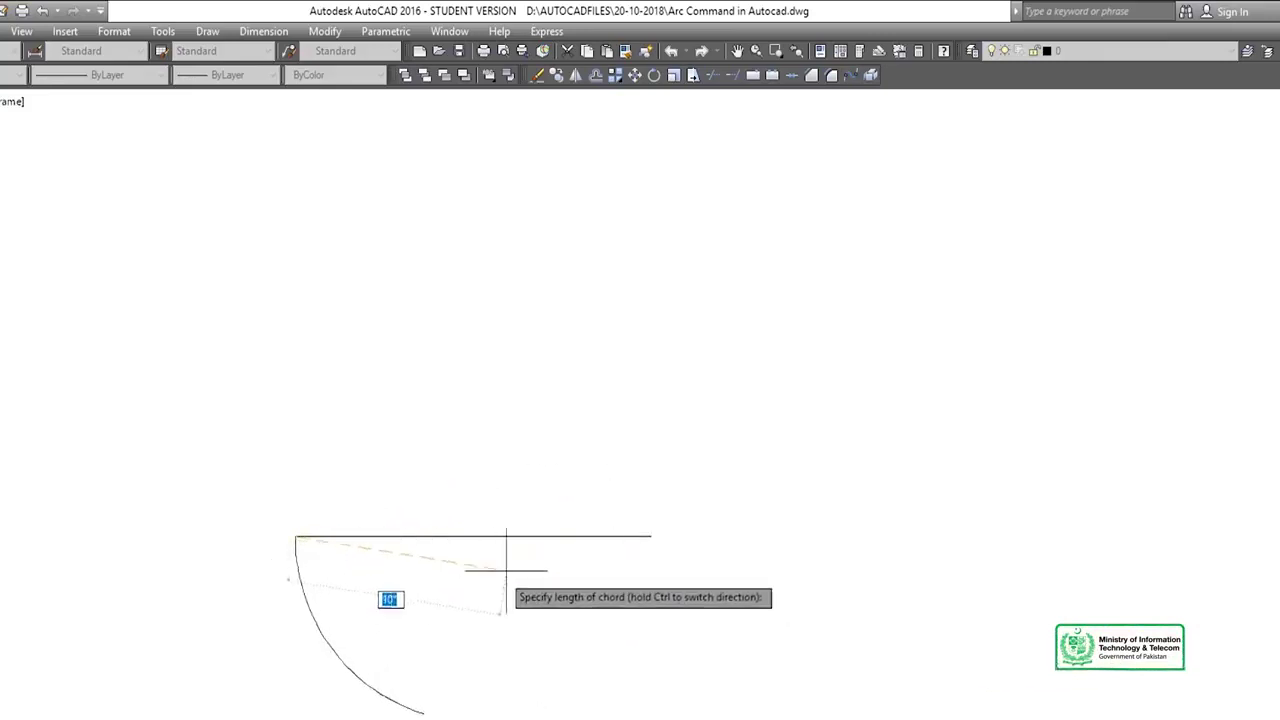
left_click(637, 571)
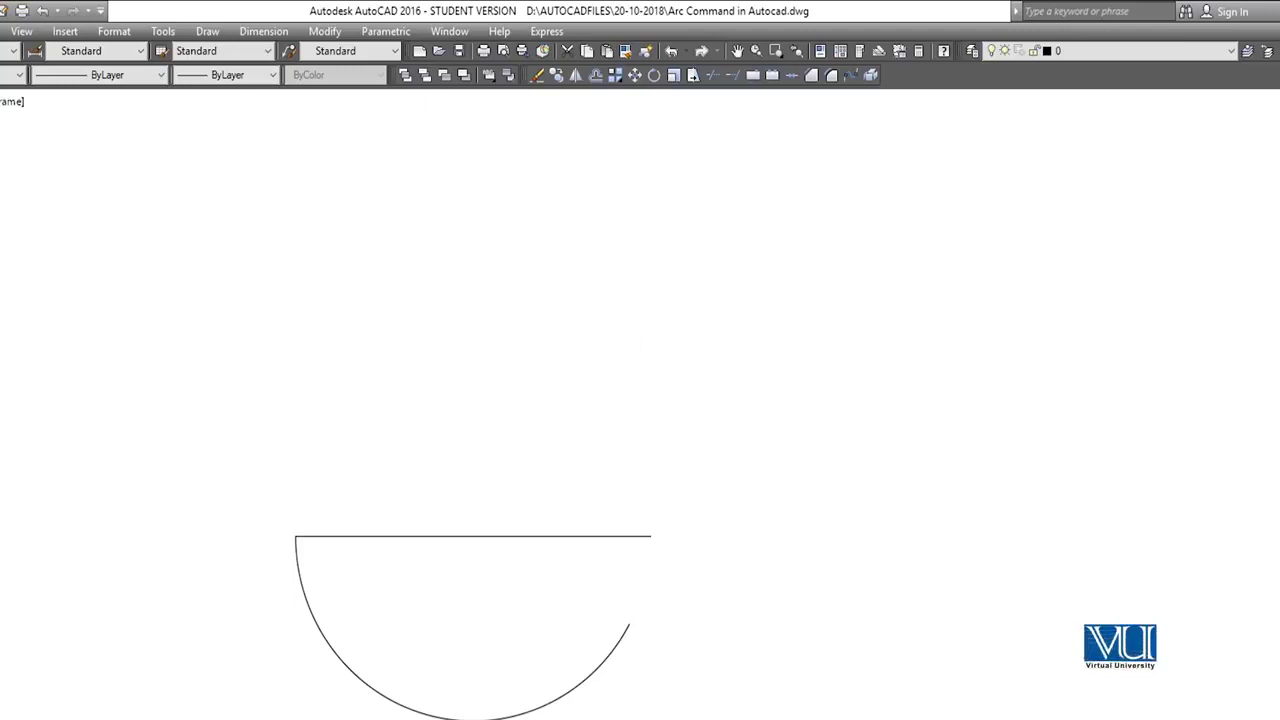
Erase the arc below the horizontal line
left_click(386, 591)
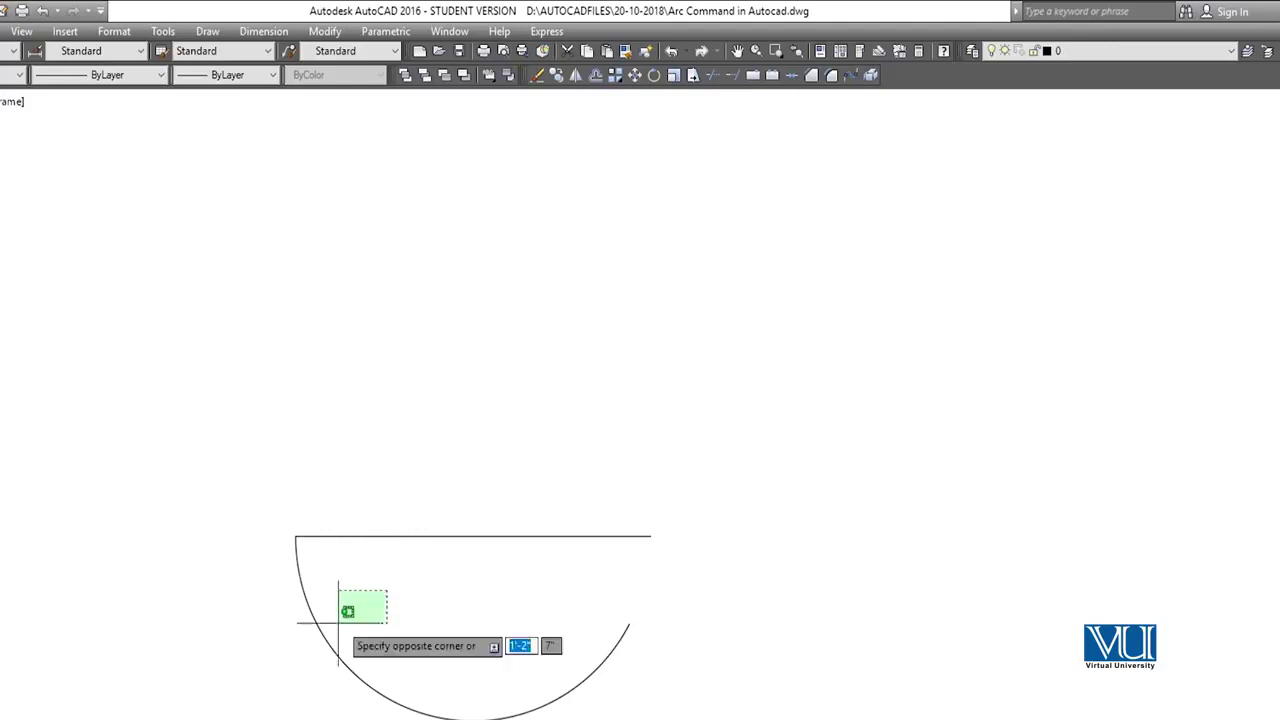
left_click(292, 653)
key("Delete")
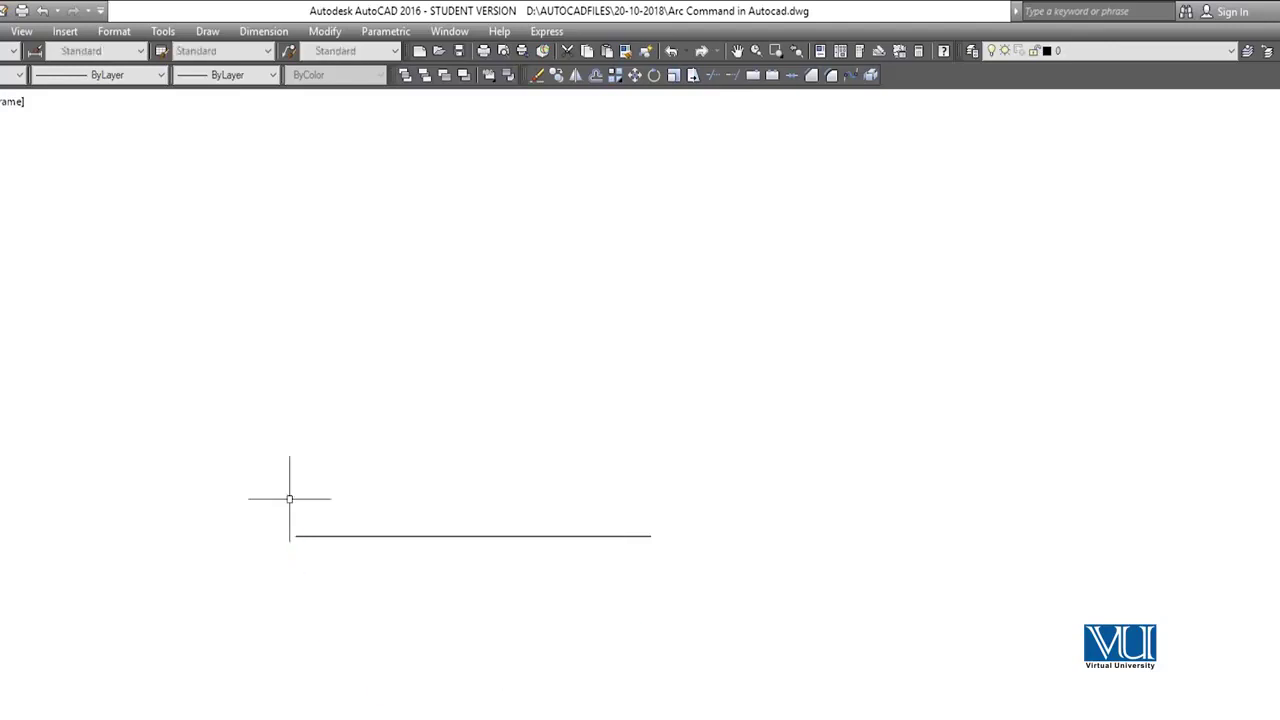
Draw a Start, End, Angle arc from the horizontal line's left endpoint to its right endpoint with a 50° included angle
left_click(207, 31)
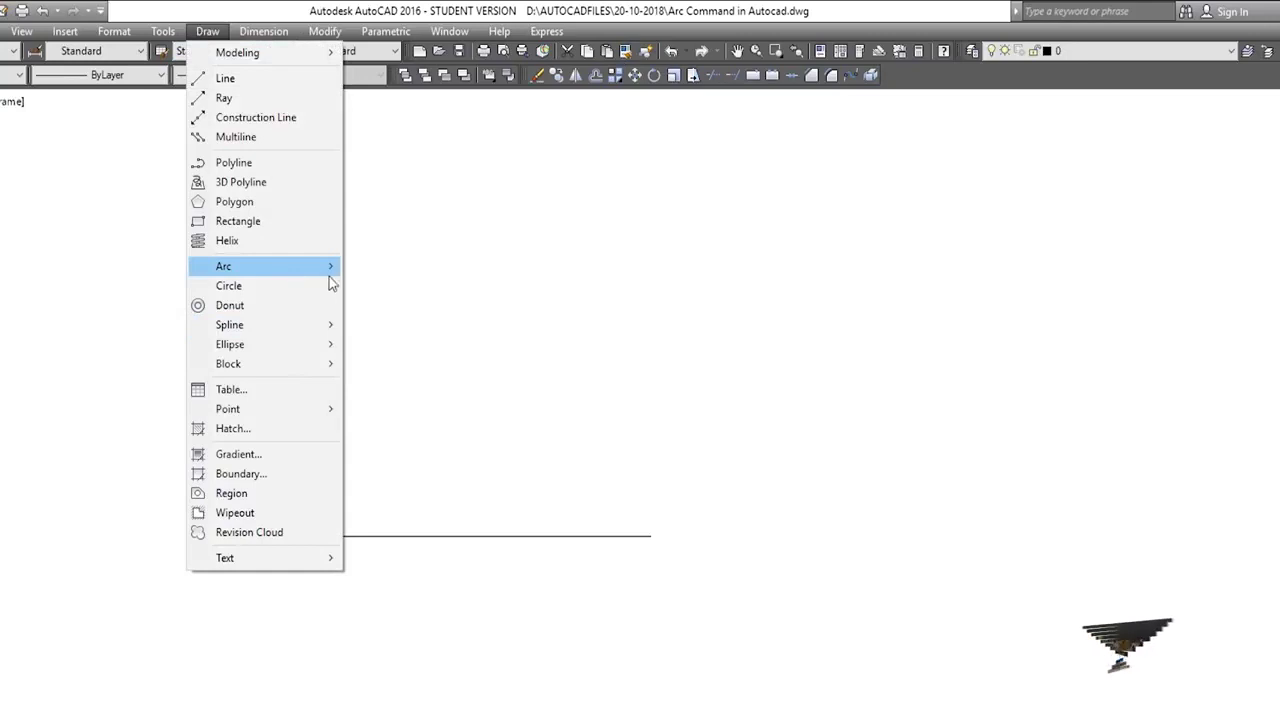
mouse_move(329, 268)
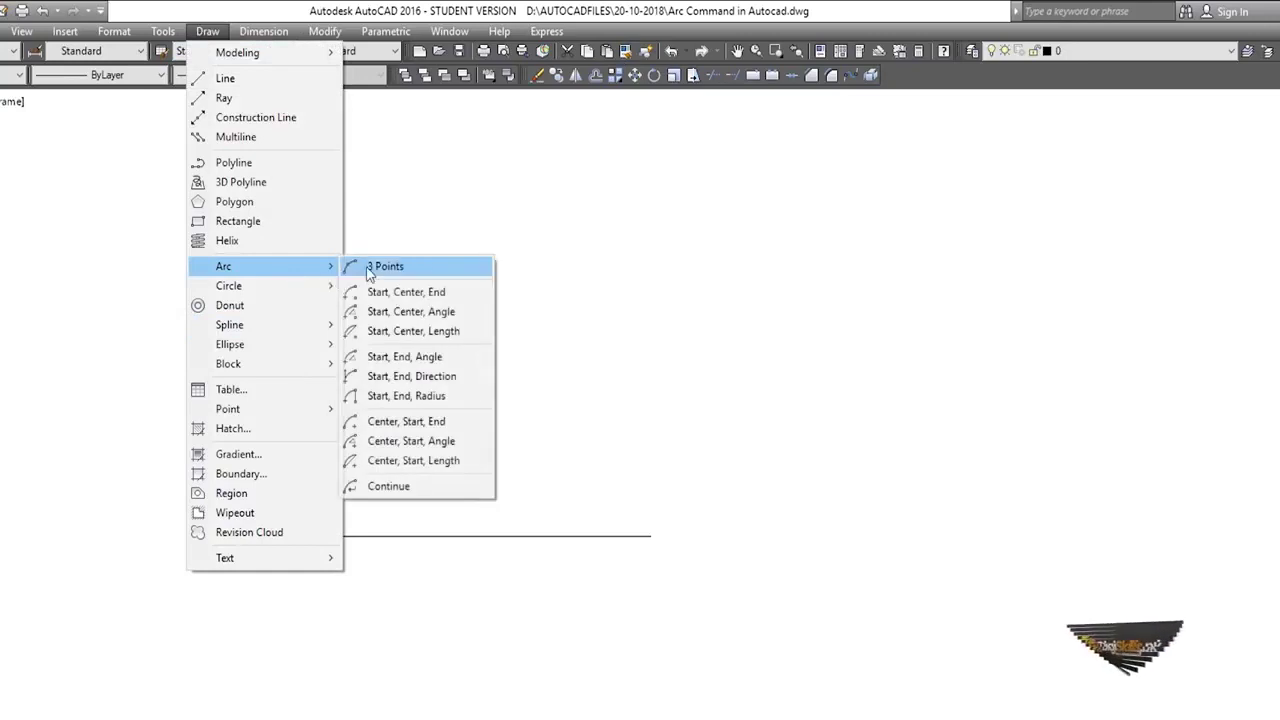
left_click(405, 360)
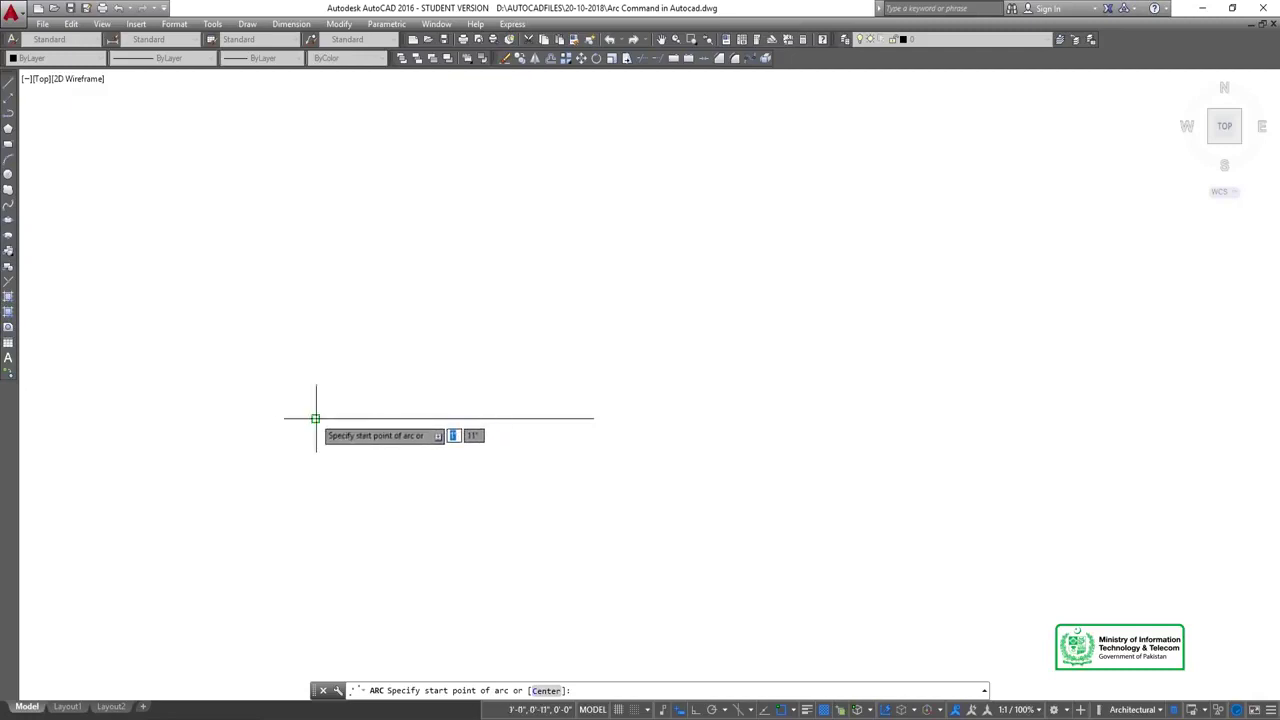
left_click(316, 418)
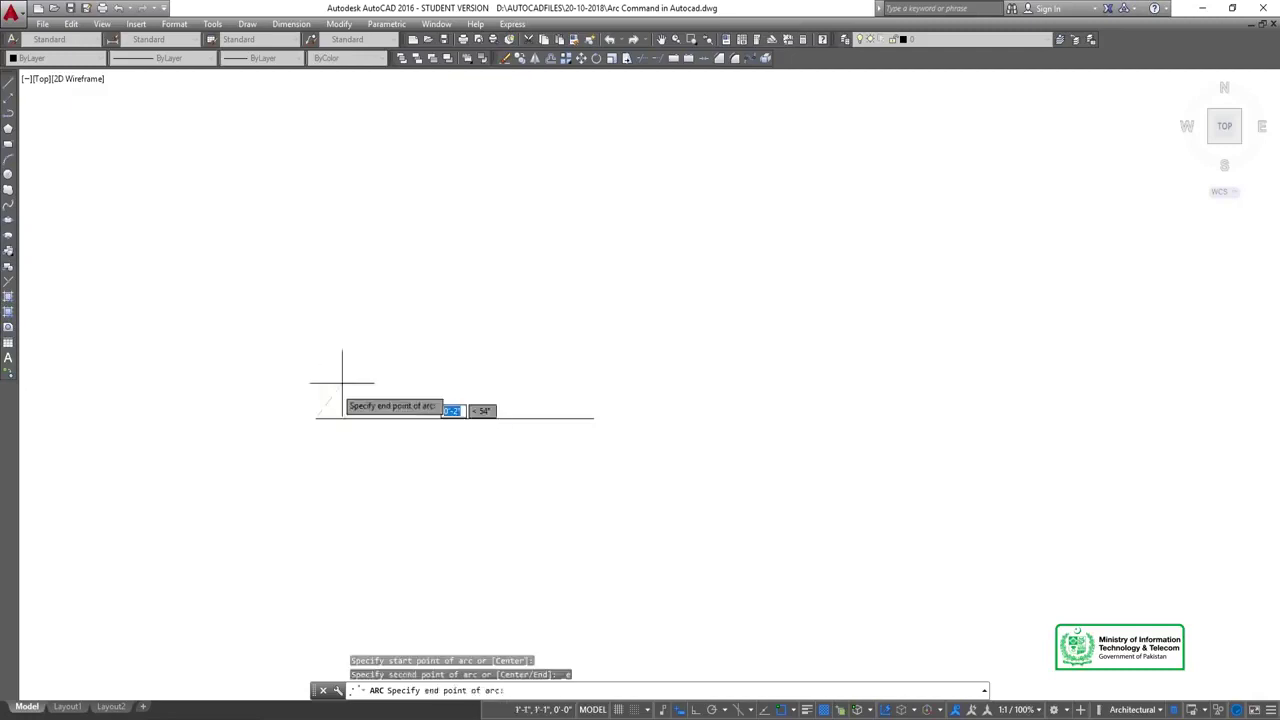
left_click(593, 418)
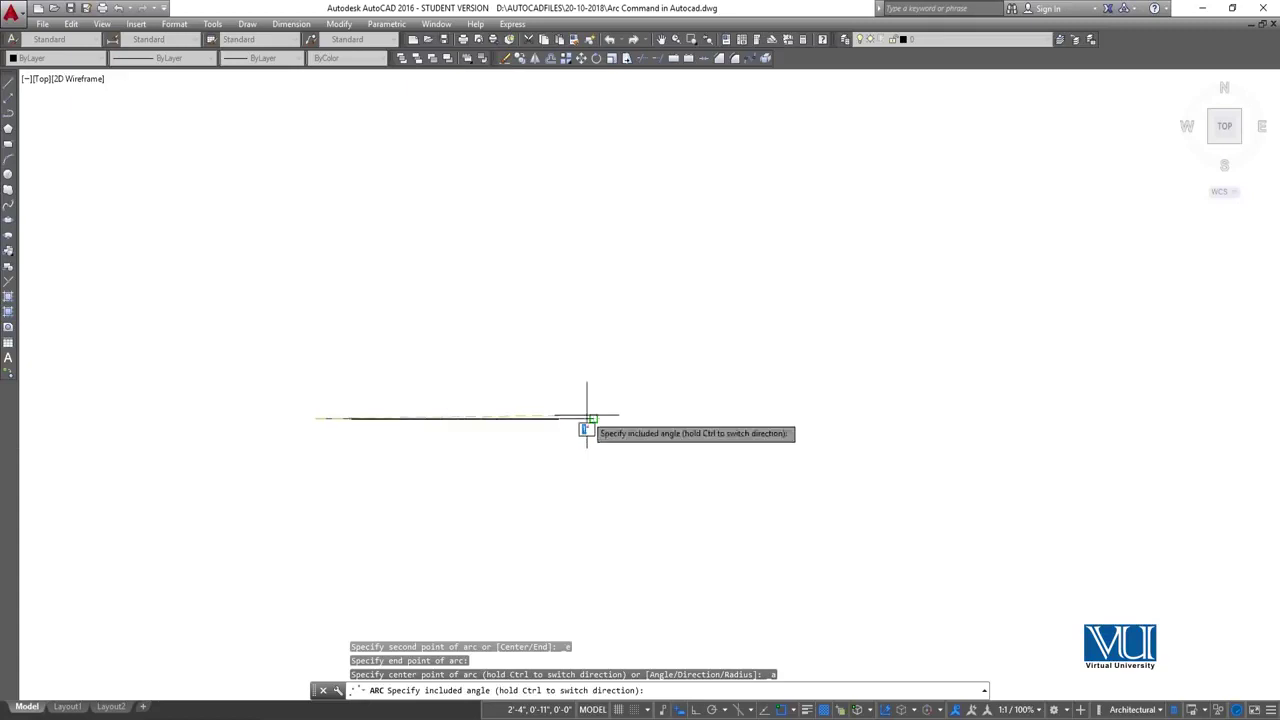
type("5")
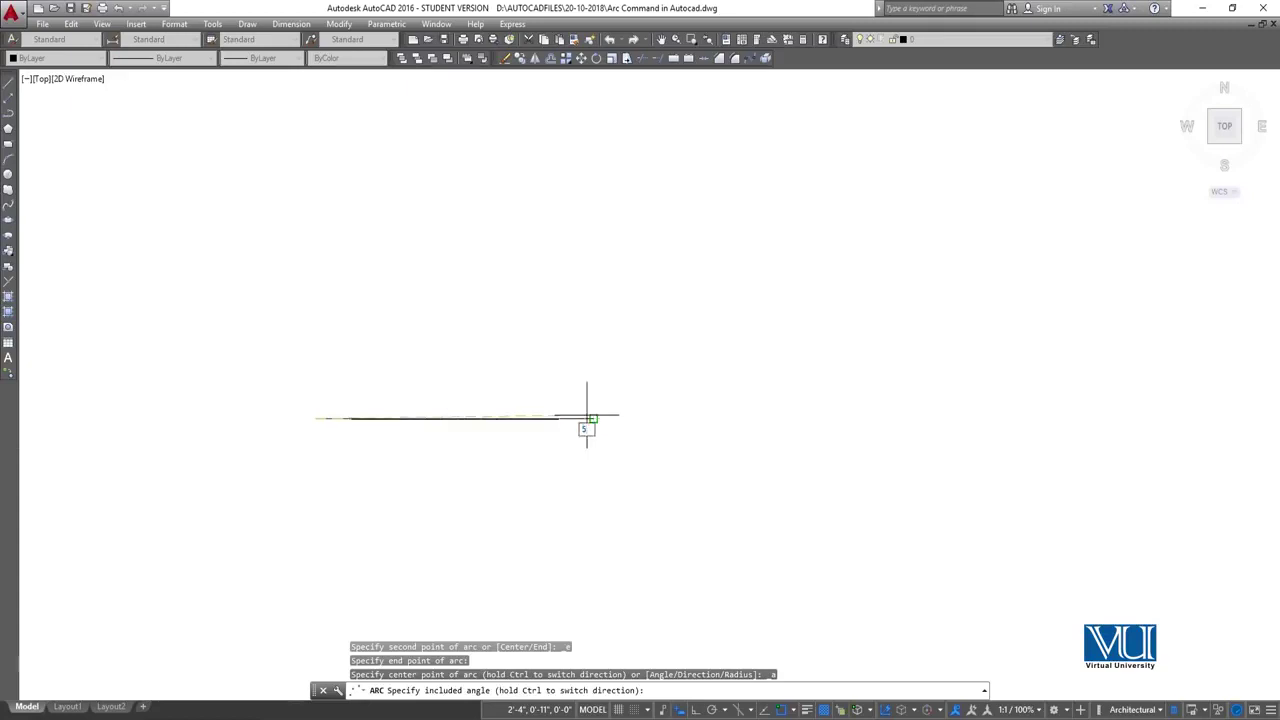
type("0")
key("Return")
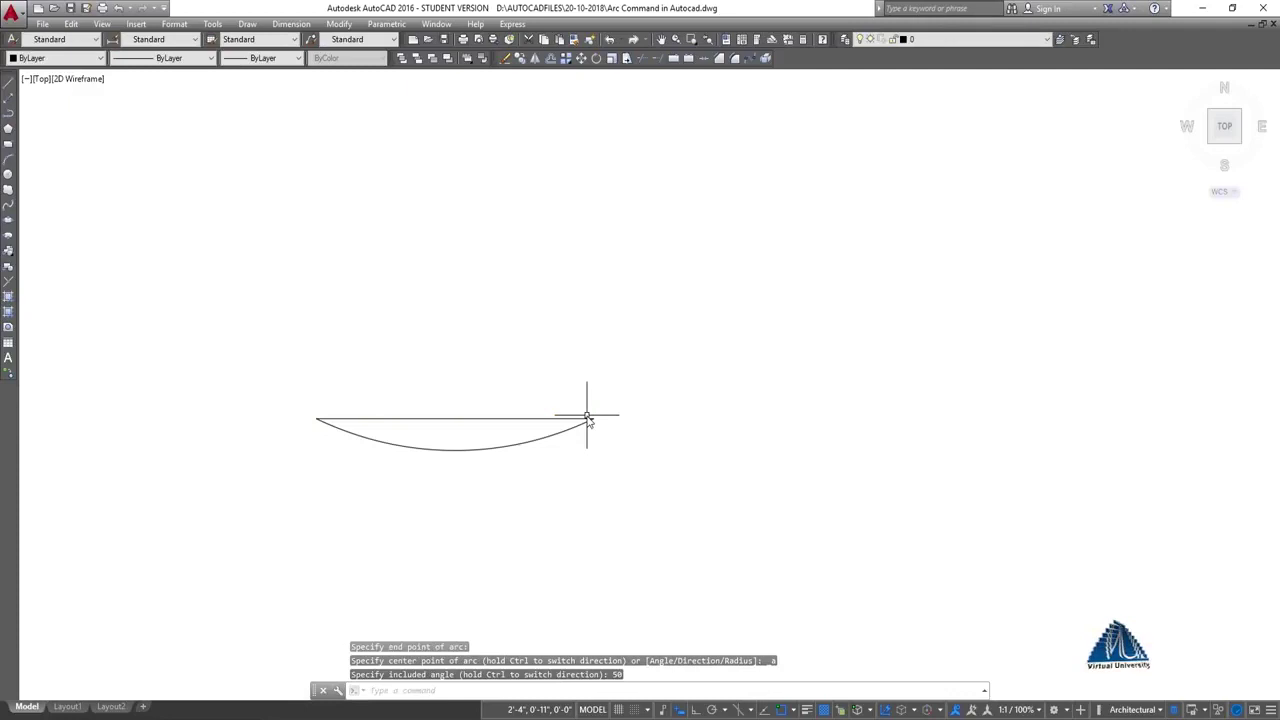
Flatten the arc by stretching its midpoint grip toward the horizontal line, to a radius of about 2'-9"
scroll(441, 440, "up", 6)
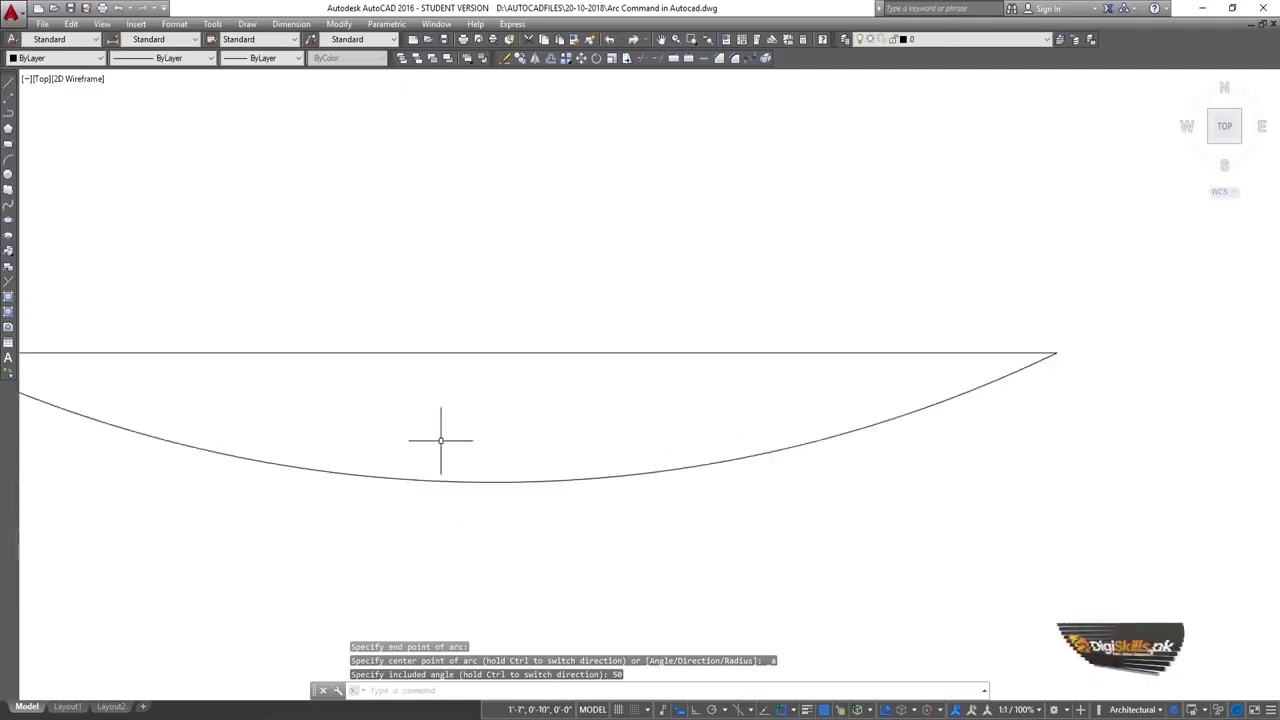
left_click(478, 429)
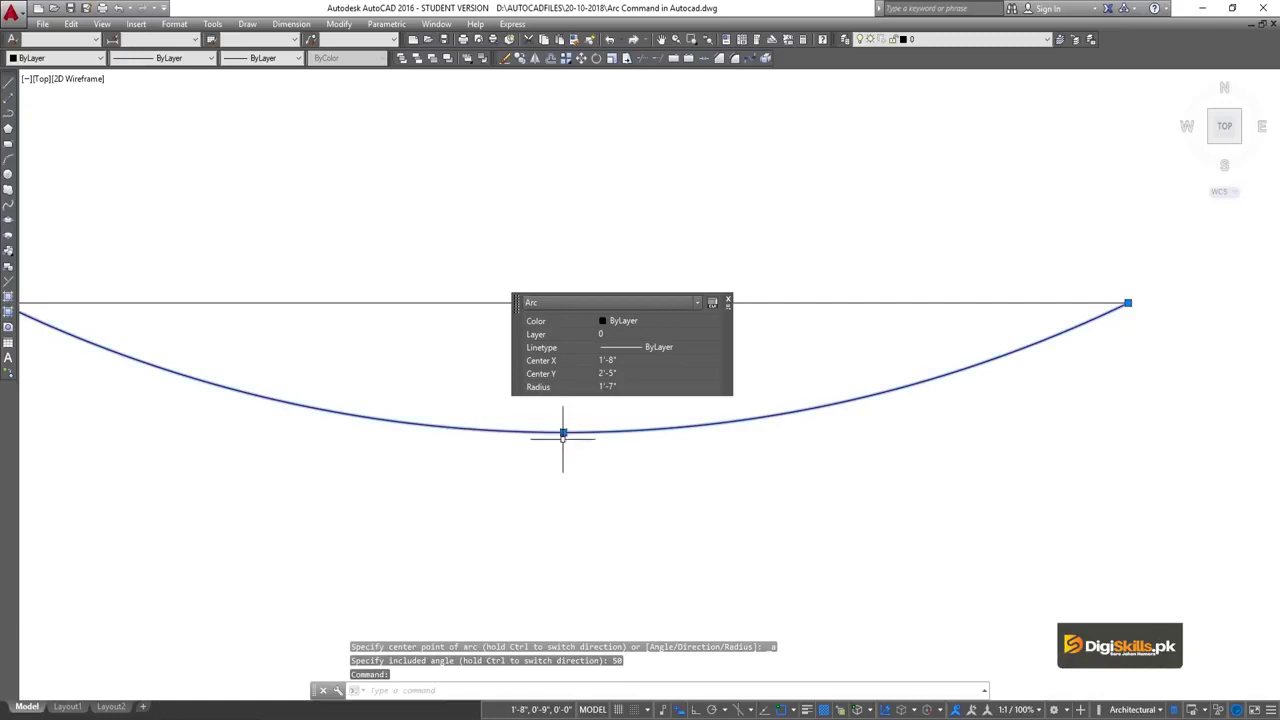
left_click(563, 432)
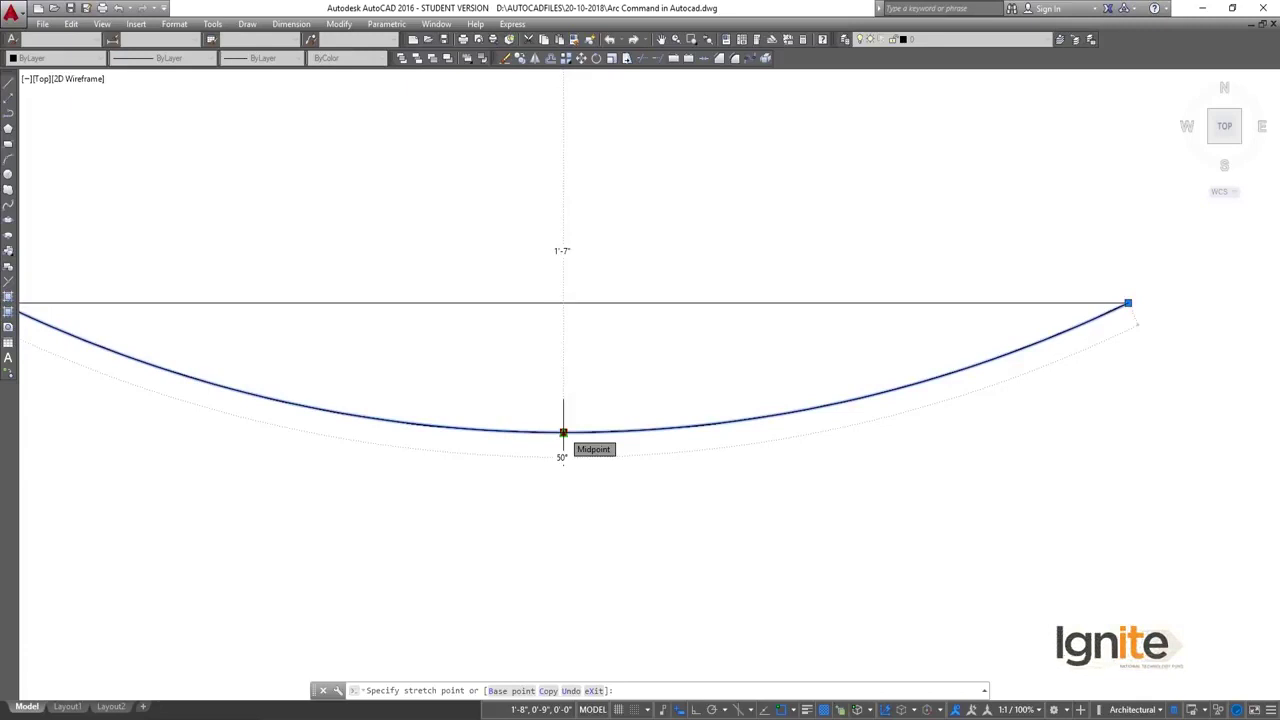
scroll(563, 432, "down", 2)
key("Escape")
key("Escape")
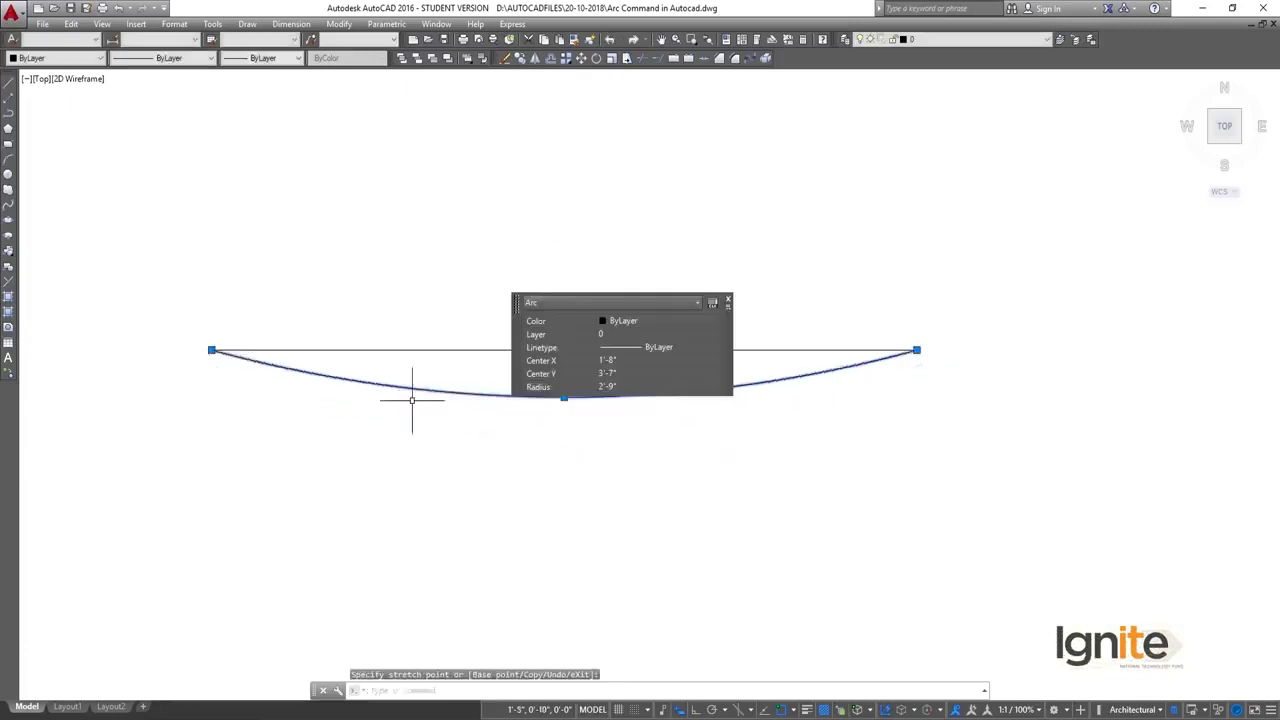
Erase the flattened arc, leaving only the horizontal line
left_click(443, 381)
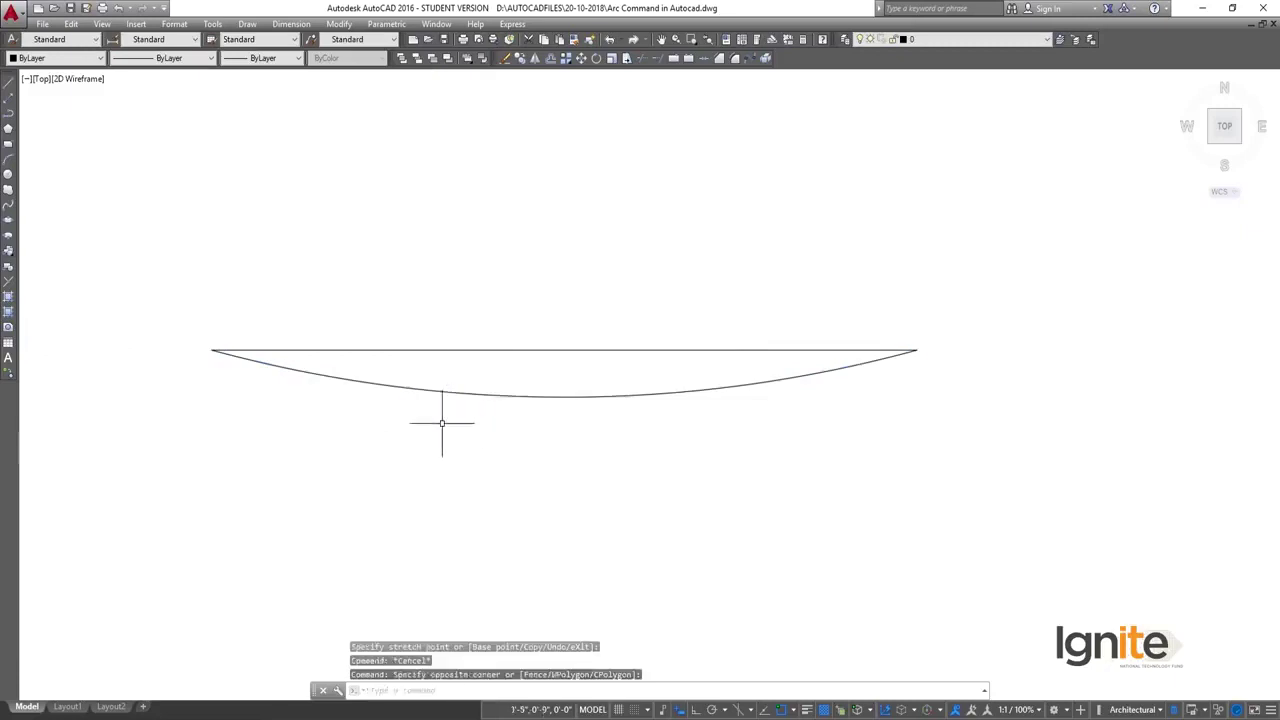
left_click(441, 411)
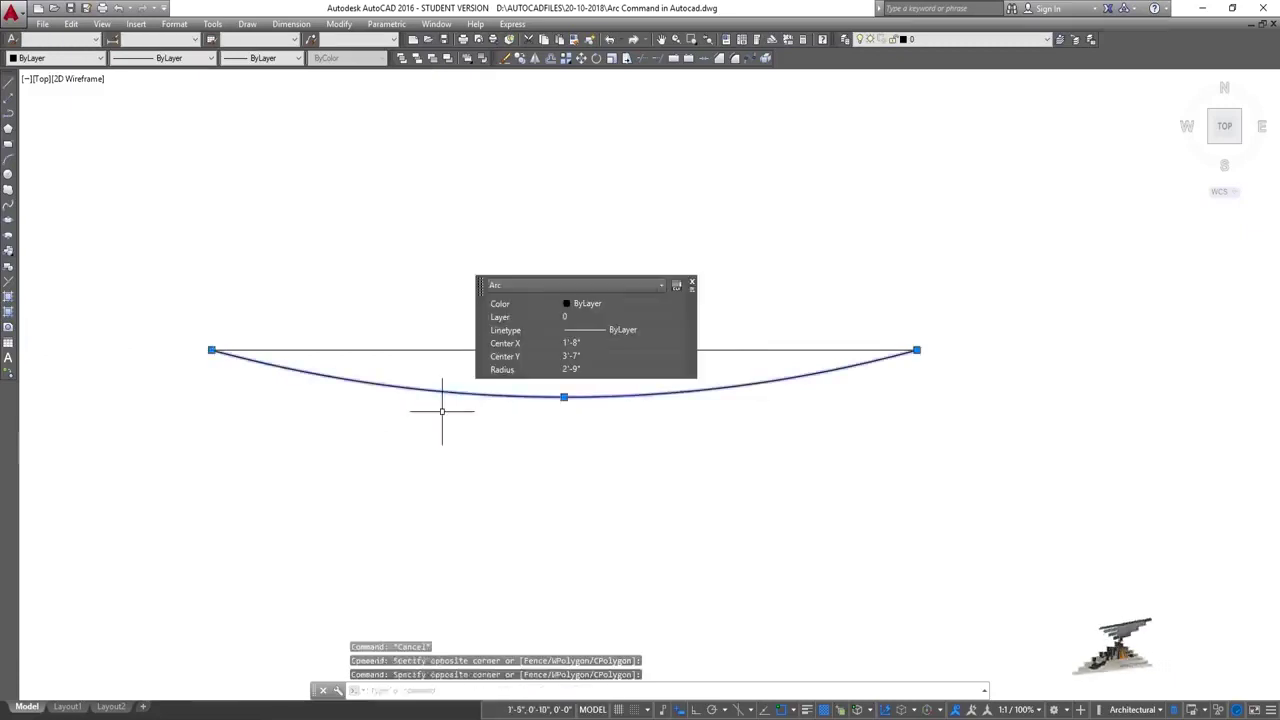
key("Delete")
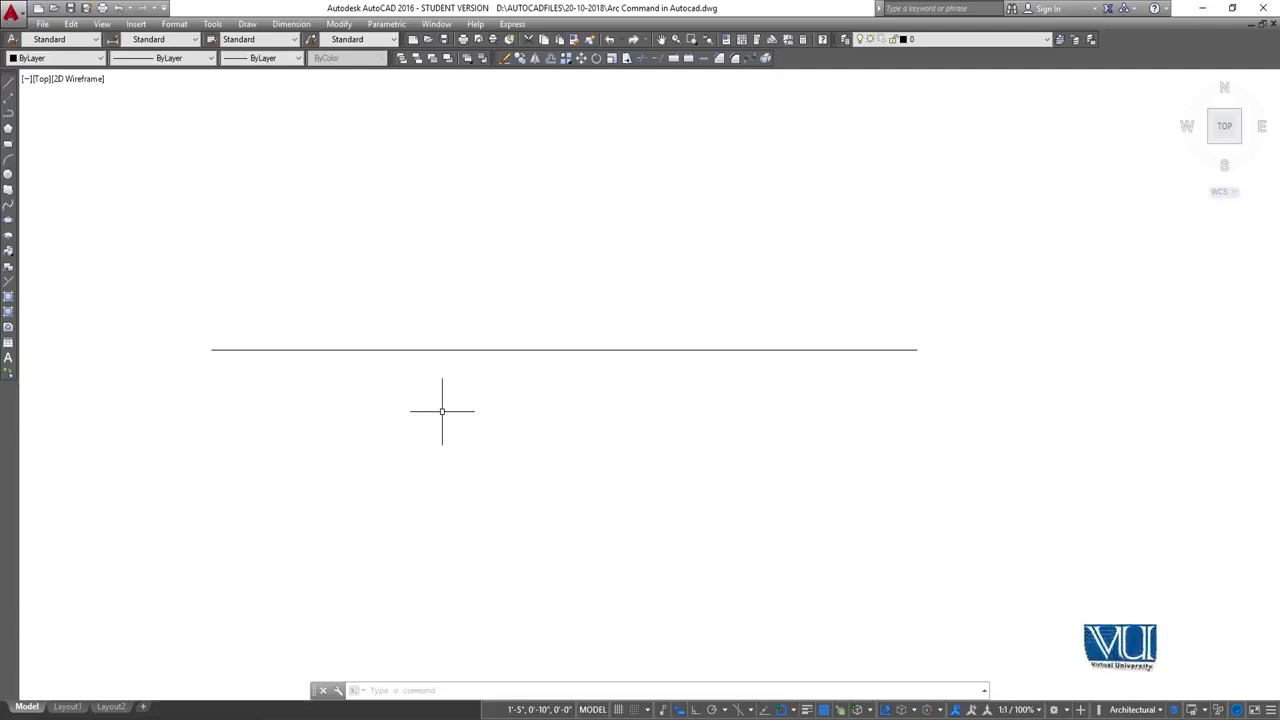
Draw a Start, End, Angle arc from the line's left endpoint to its right endpoint with a 130° included angle
left_click(253, 26)
mouse_move(344, 207)
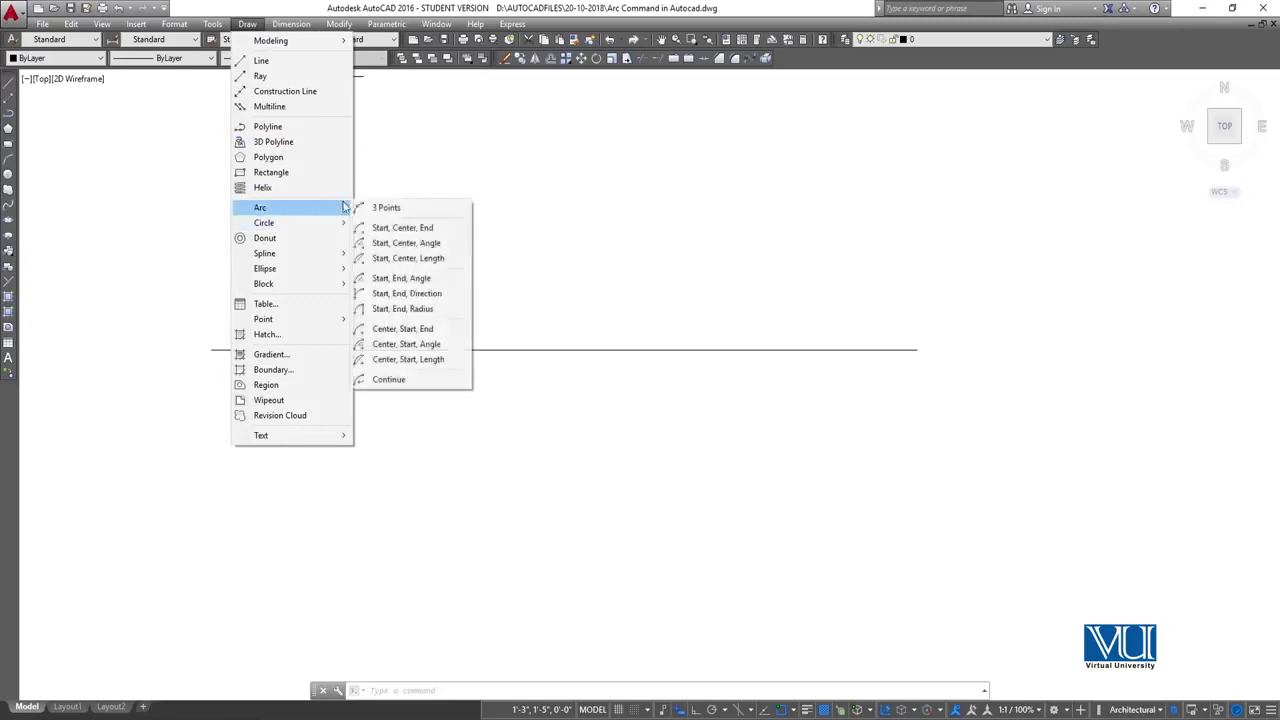
left_click(422, 281)
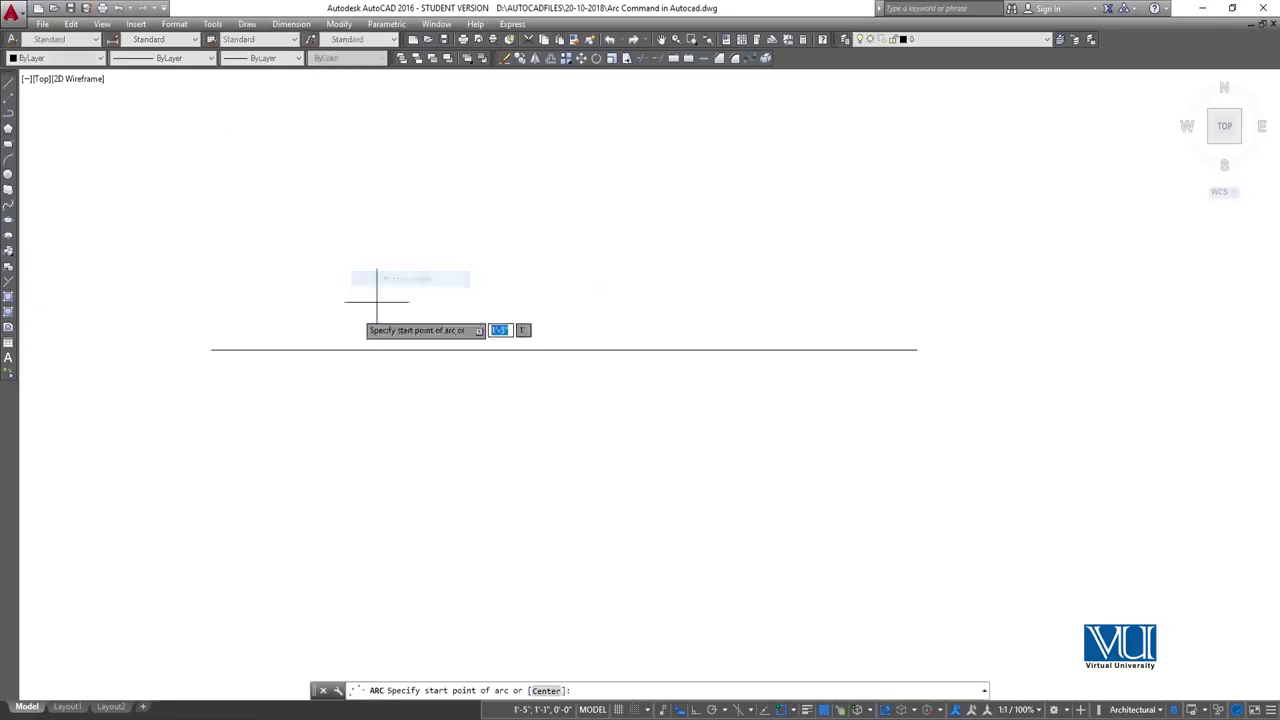
left_click(211, 350)
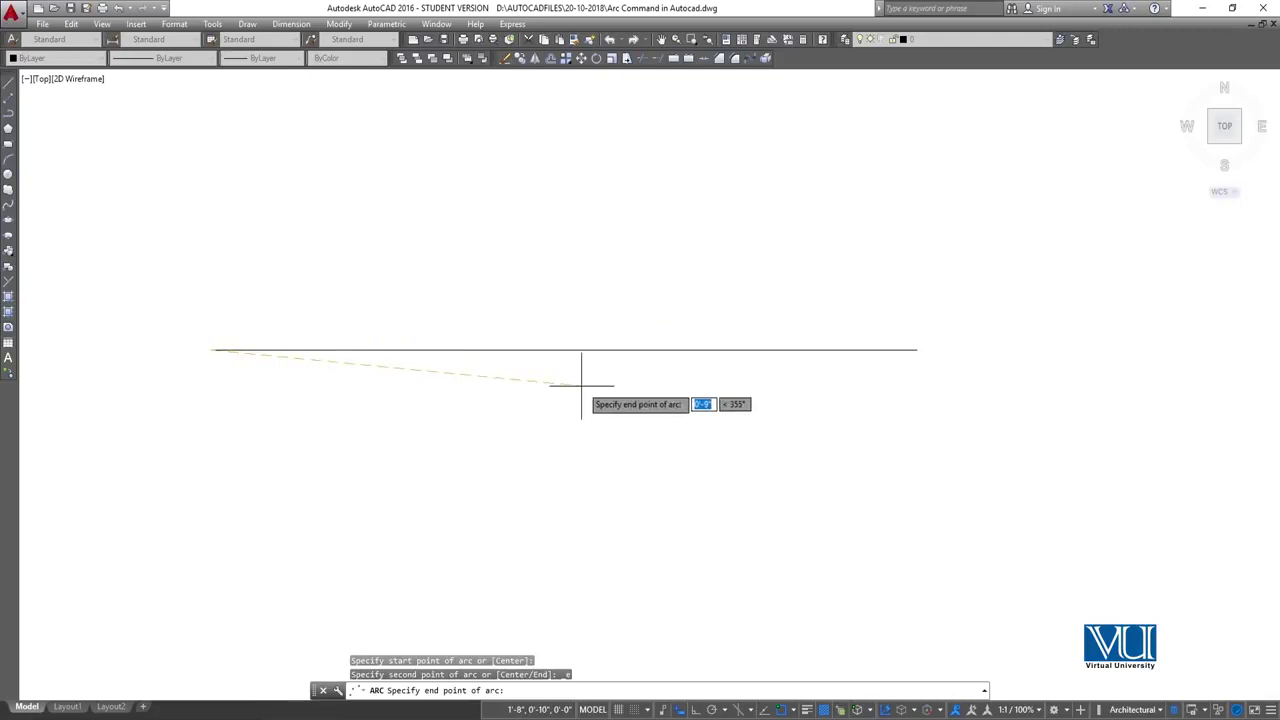
left_click(916, 350)
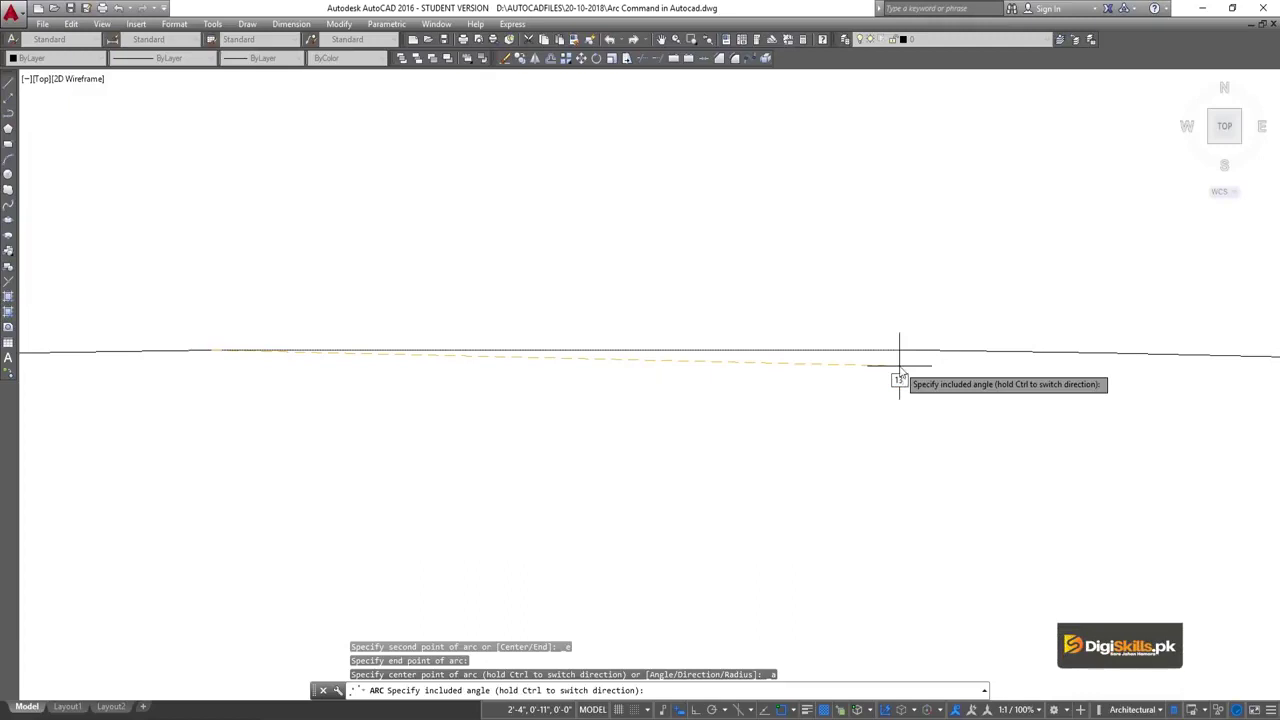
type("130")
key("Return")
scroll(467, 331, "down", 2)
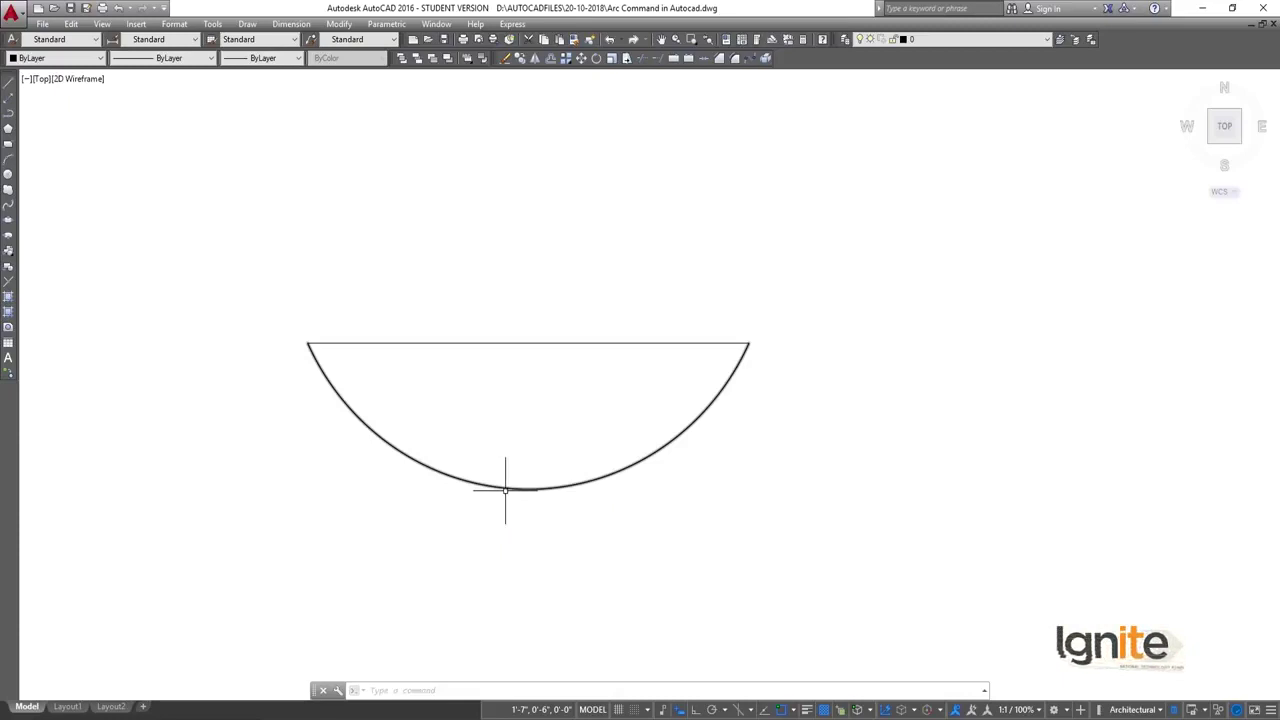
Examine the 130° arc's grips, centre and radius, and clear the selection
left_click(505, 490)
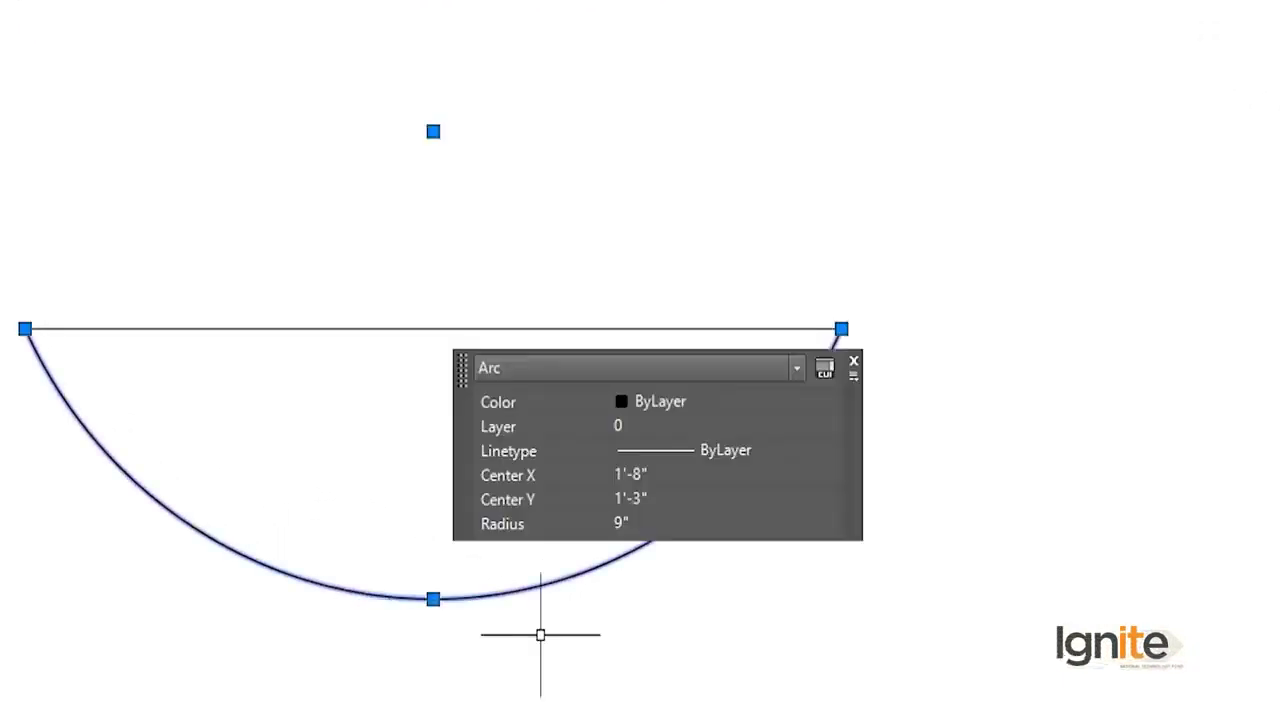
mouse_move(433, 599)
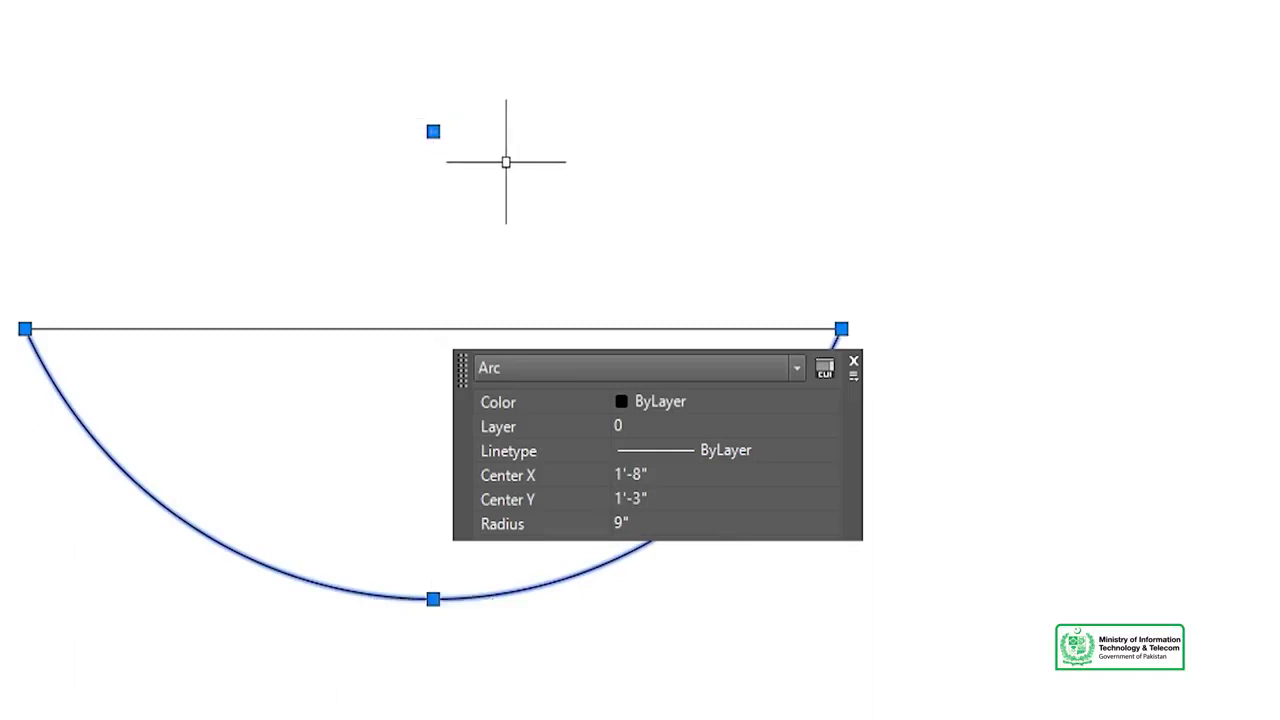
key("Escape")
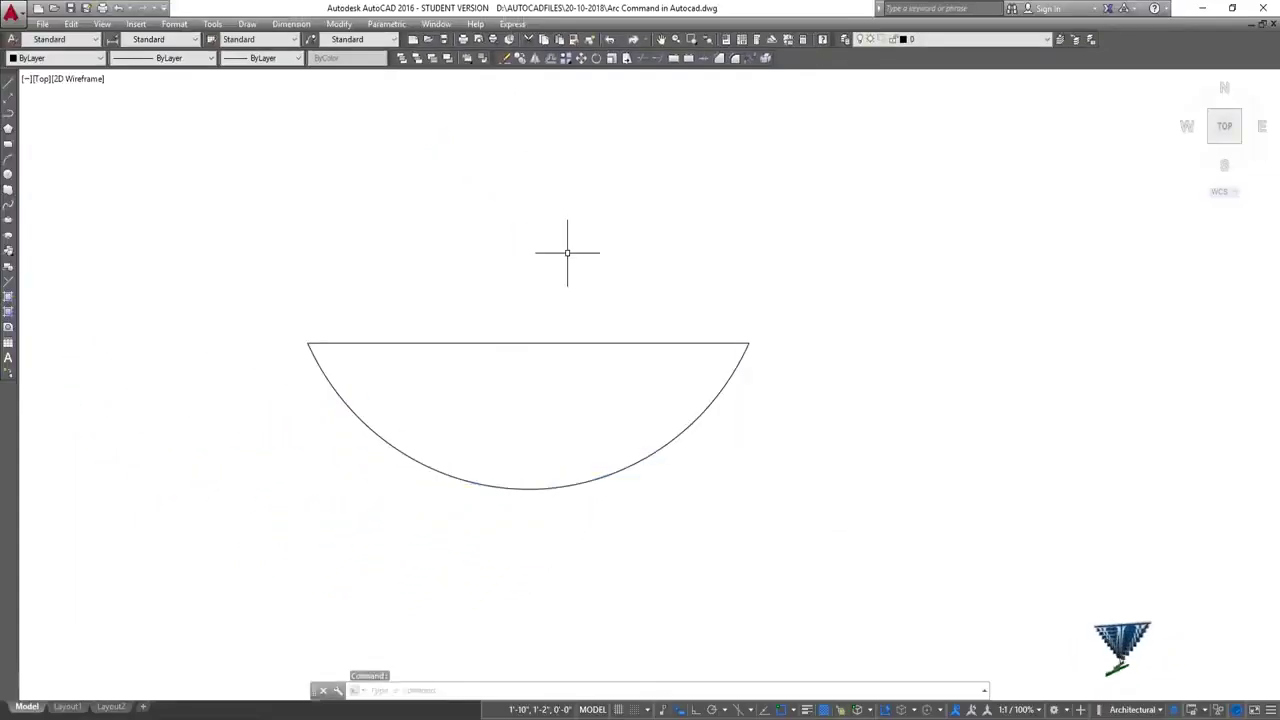
Erase the 130° arc below the horizontal line
left_click(408, 430)
left_click(313, 500)
key("Delete")
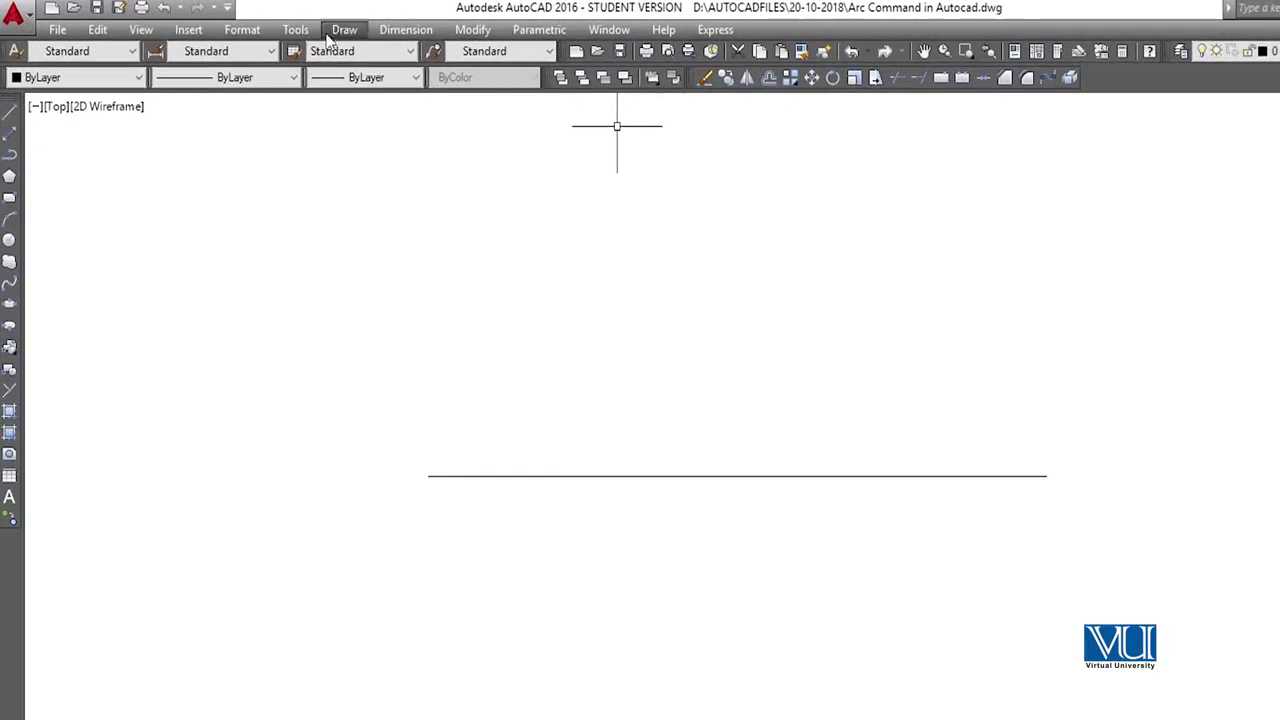
Draw a Start, End, Direction arc from the line's left to right endpoint with a freehand upward tangent direction, and erase it
left_click(340, 32)
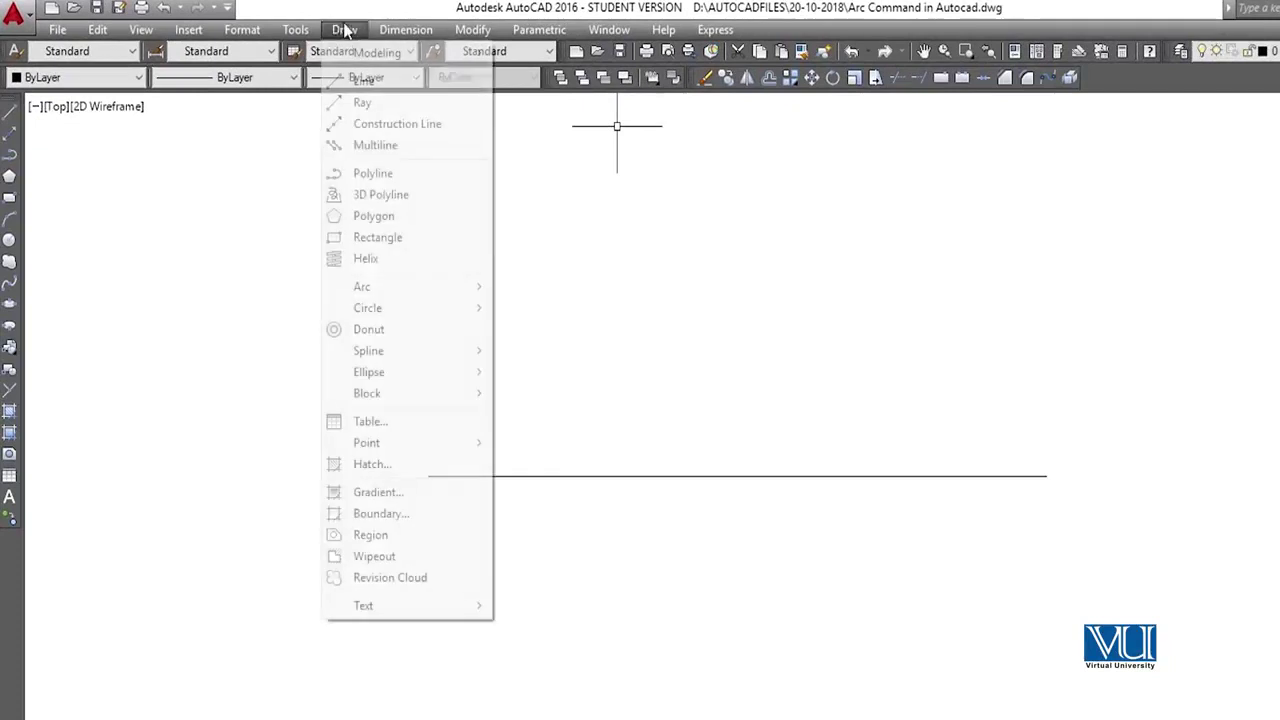
mouse_move(463, 289)
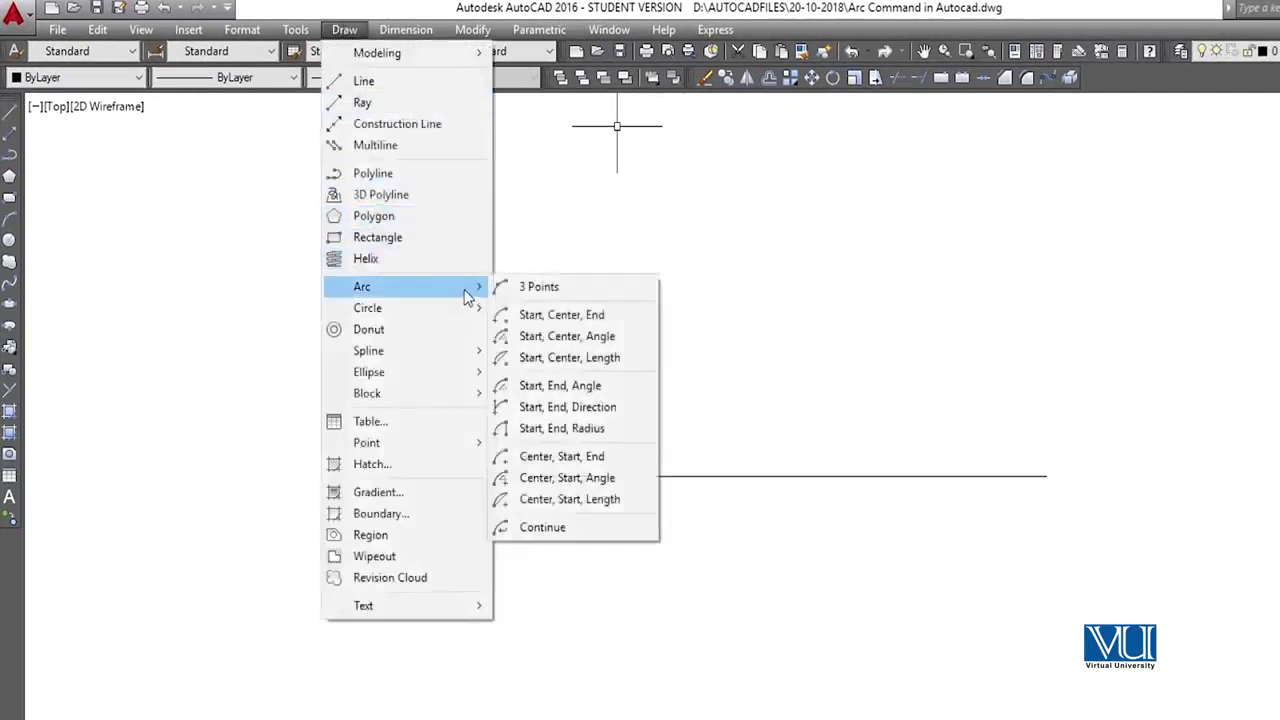
left_click(539, 419)
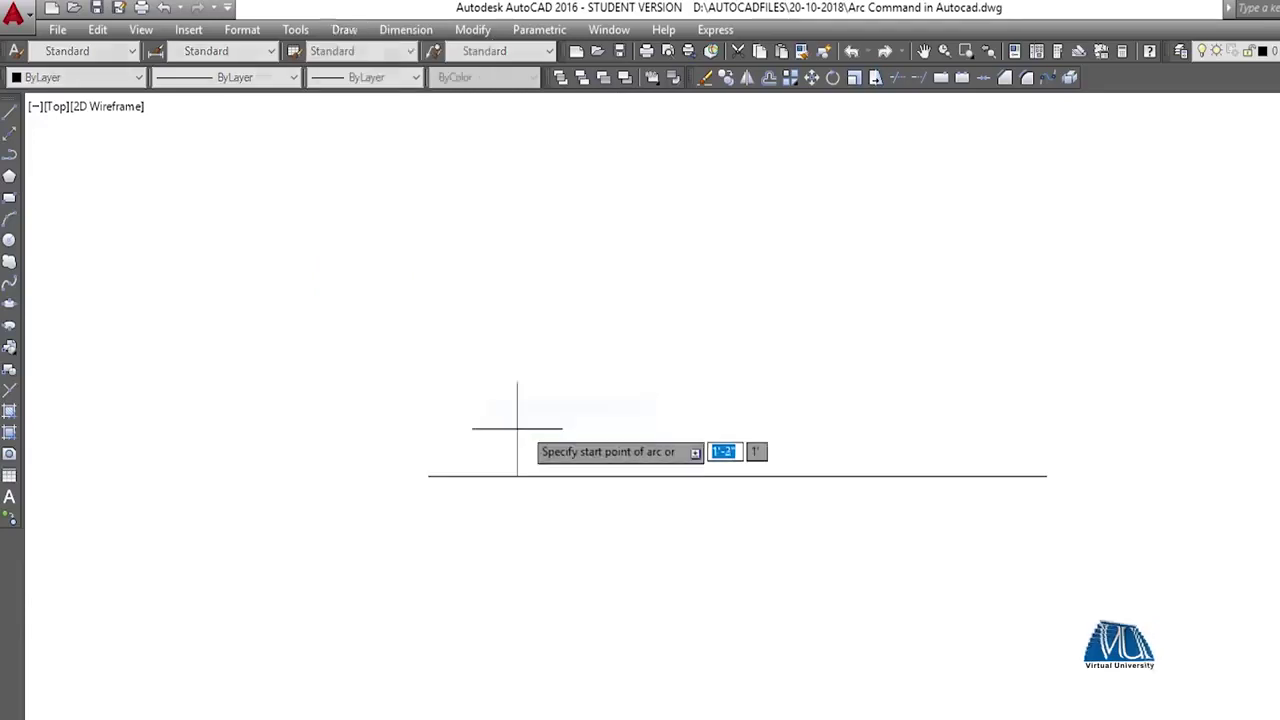
left_click(428, 476)
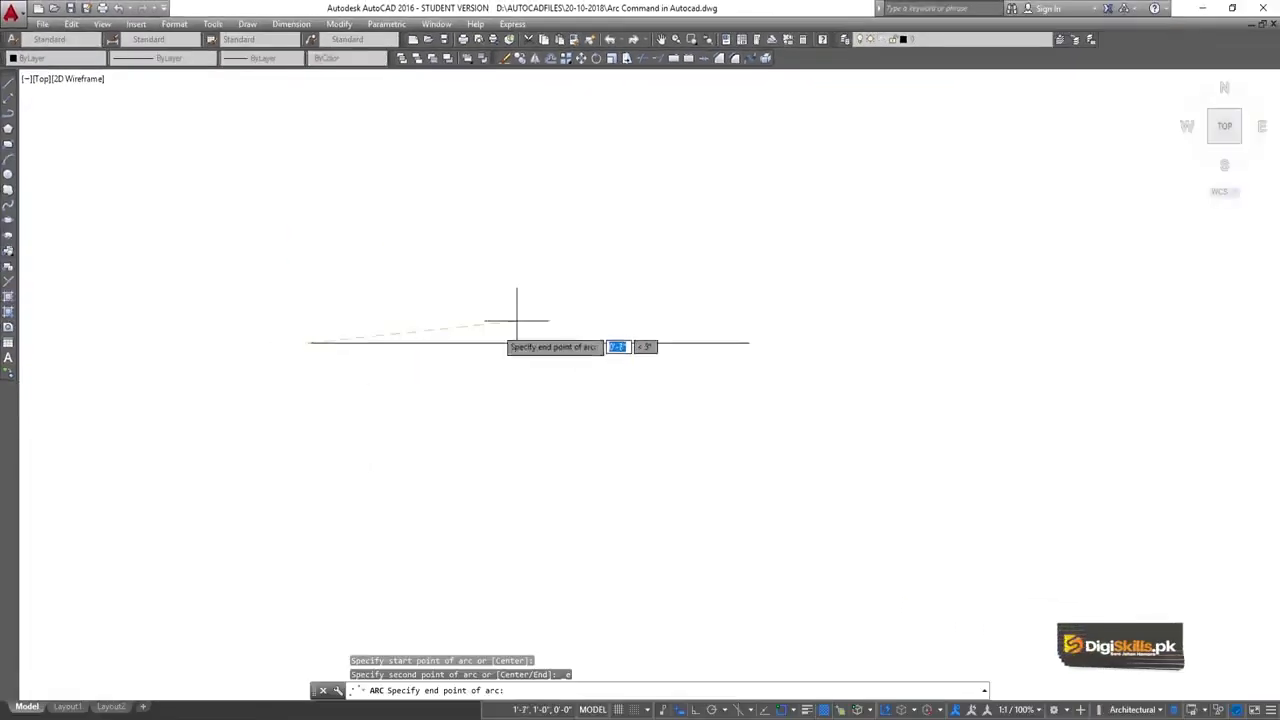
left_click(748, 343)
type("d")
key("Return")
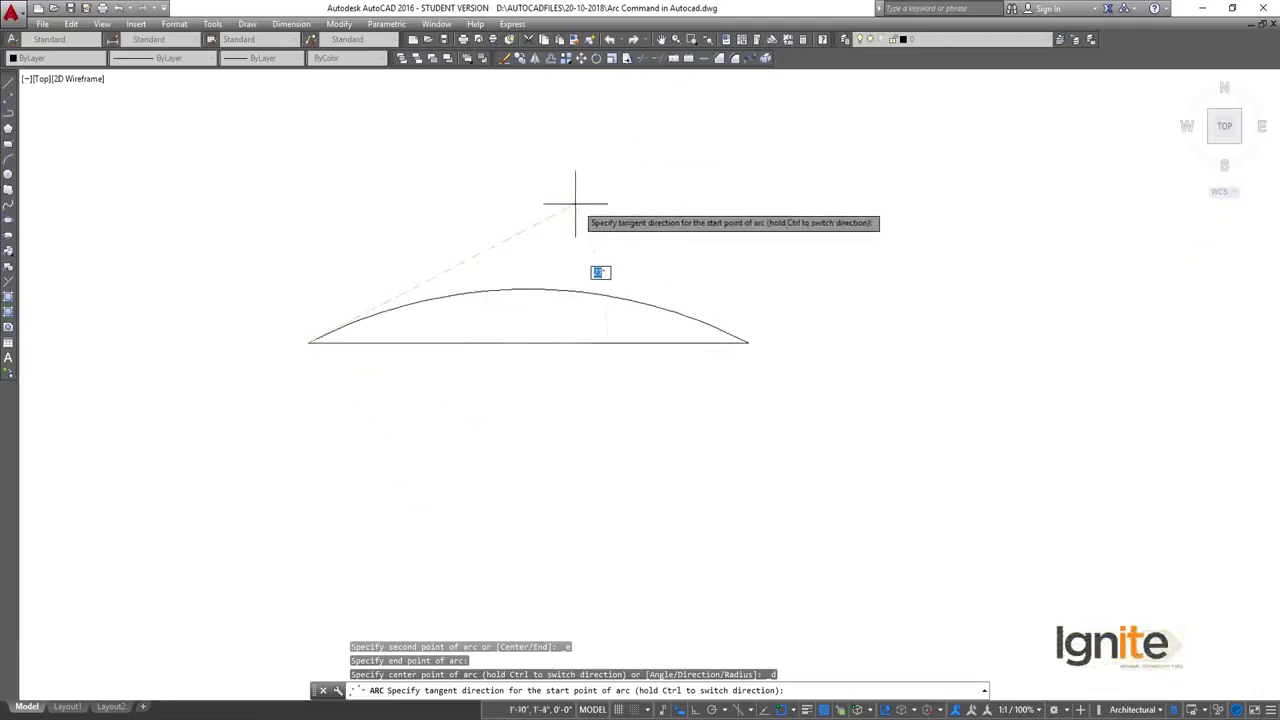
left_click(552, 173)
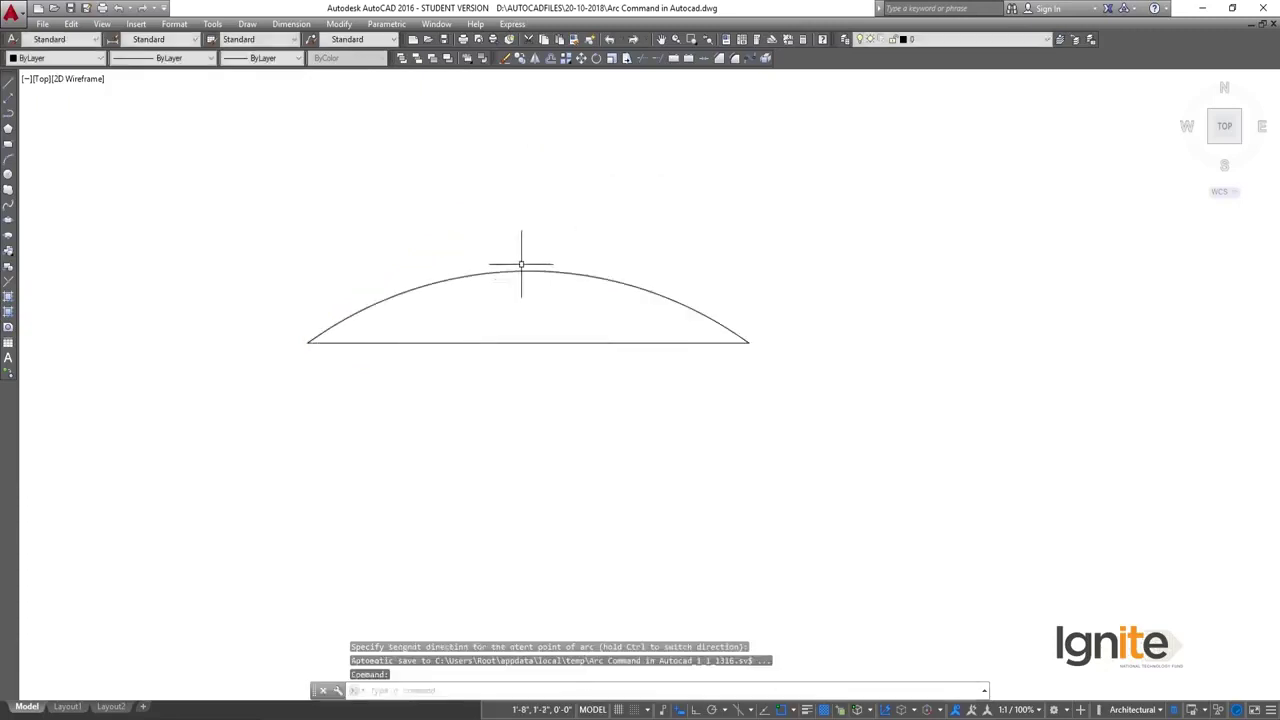
left_click(521, 268)
key("Delete")
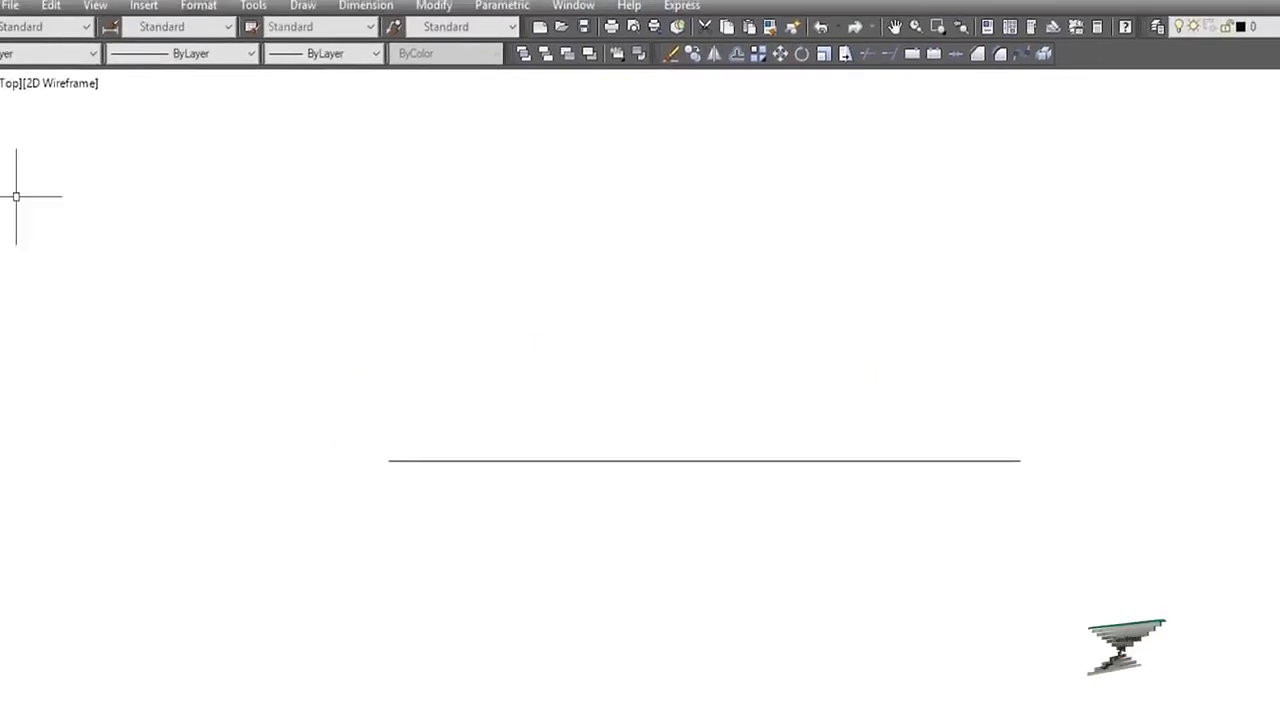
Draw a Start, End, Radius arc from the line's left endpoint to its right endpoint with a radius of 30
left_click(303, 5)
mouse_move(453, 279)
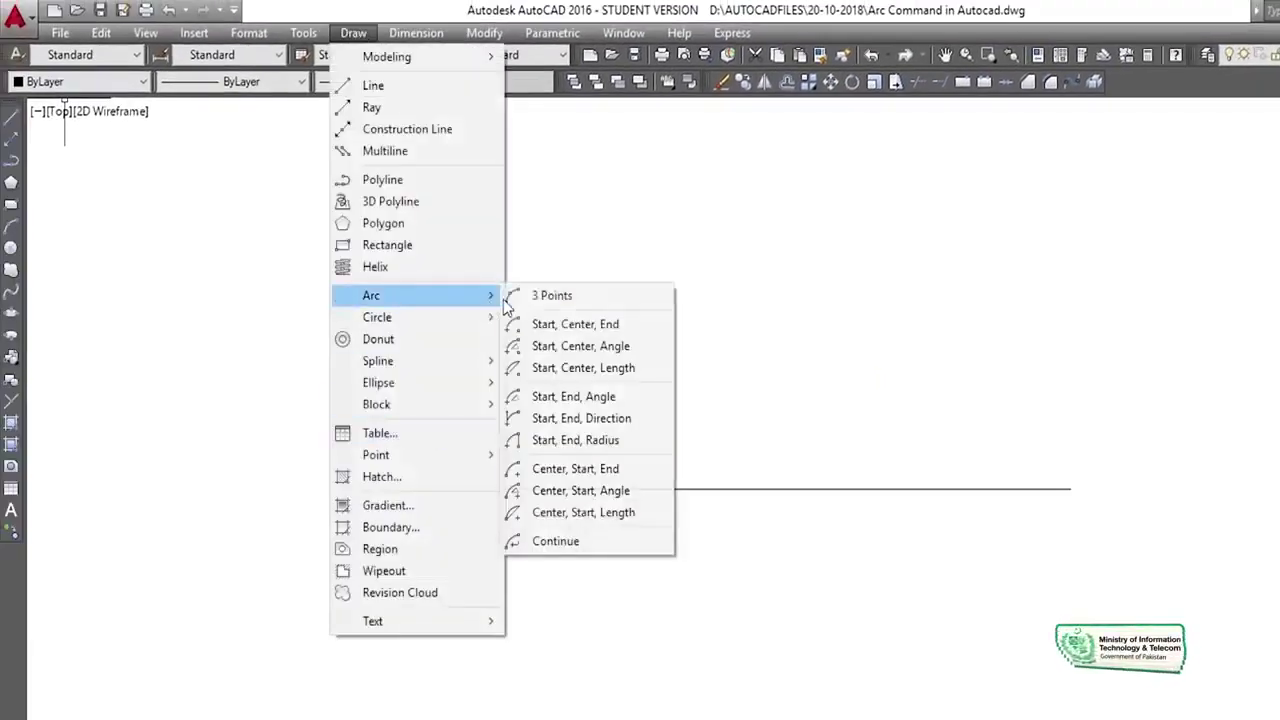
left_click(608, 442)
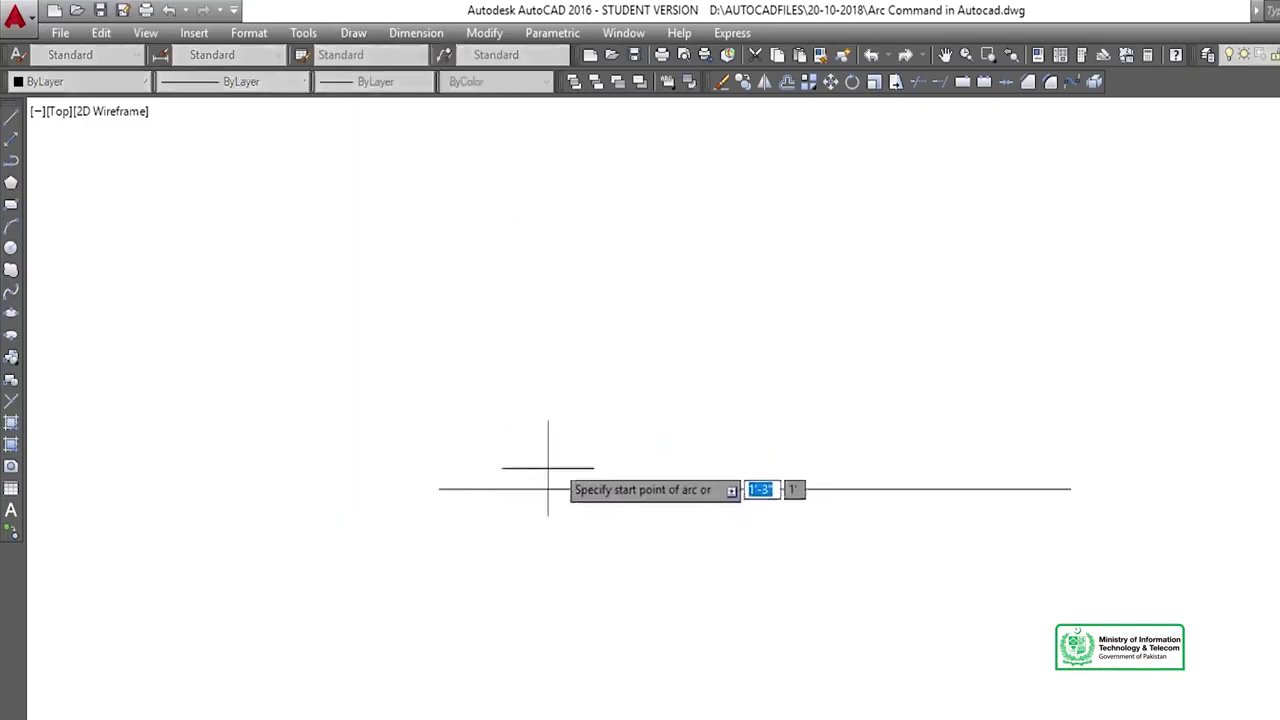
left_click(439, 489)
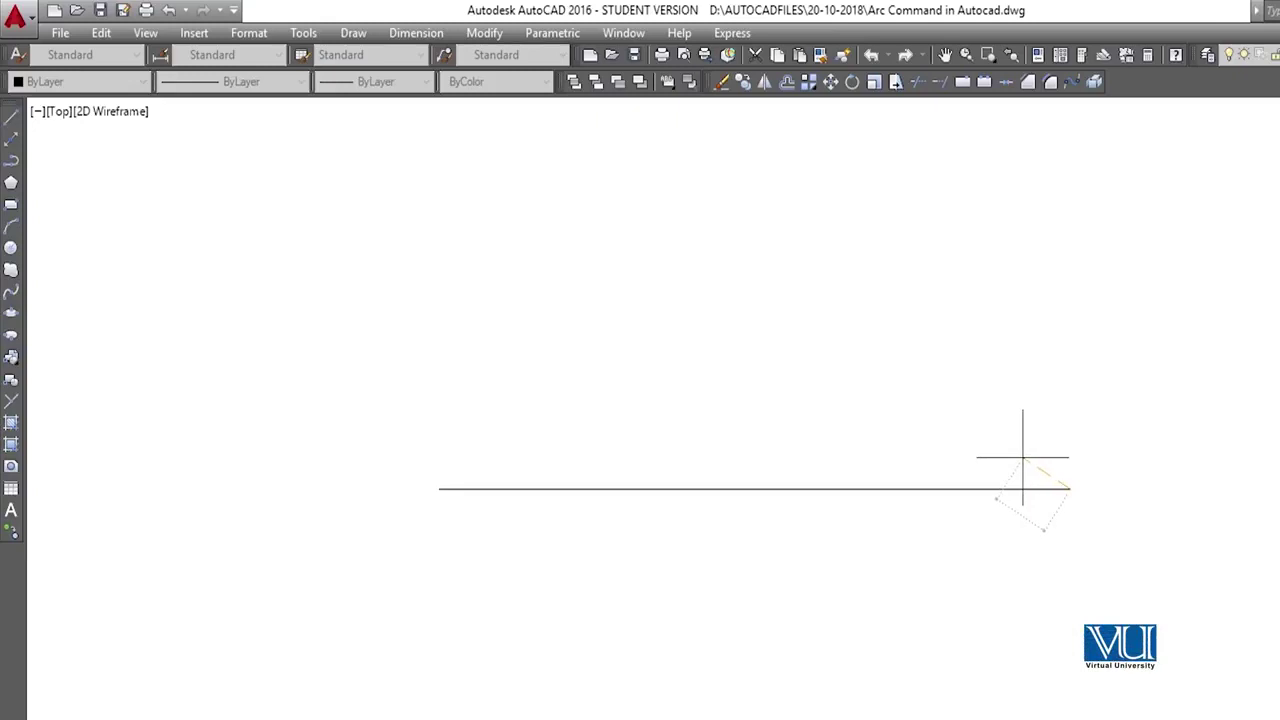
type("30")
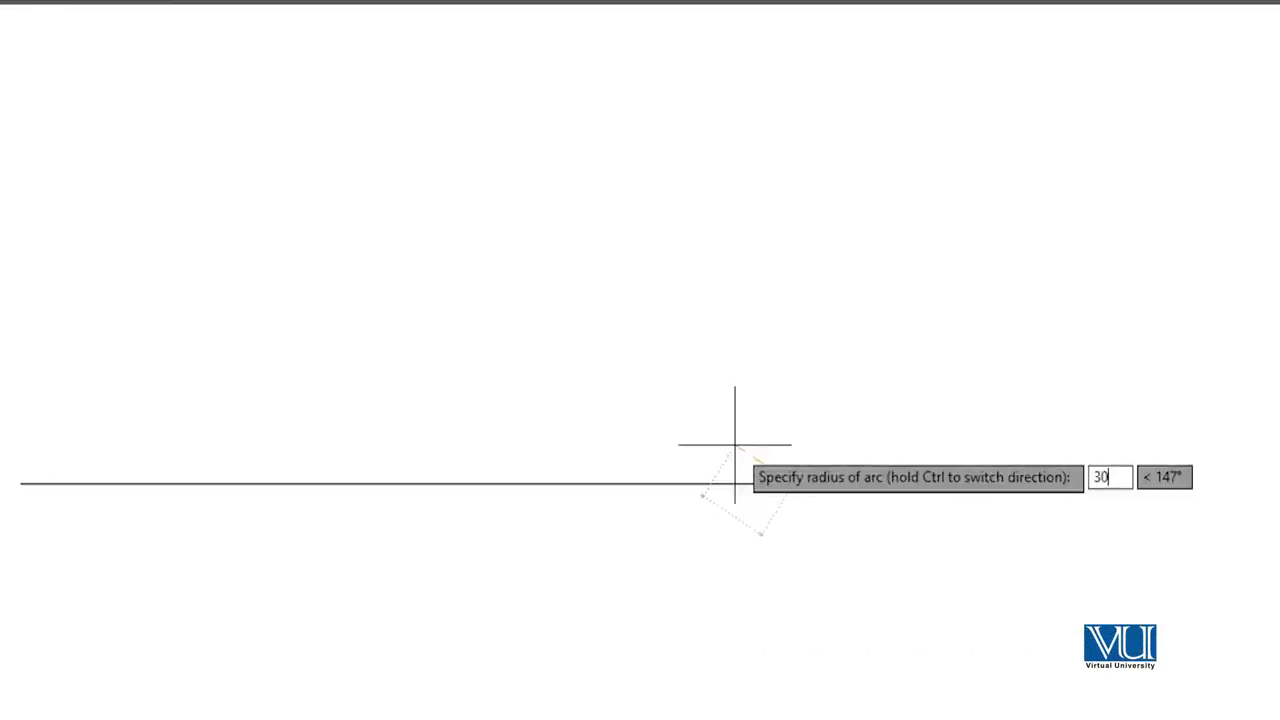
key("Return")
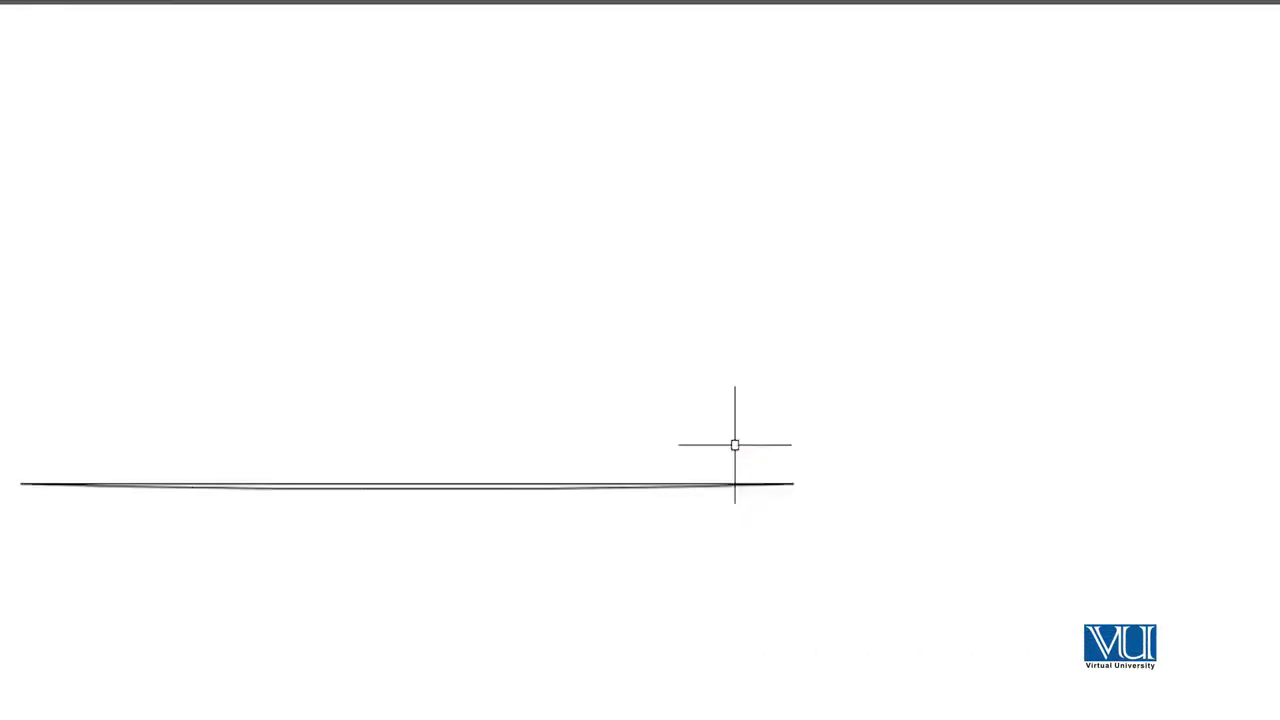
Examine the curvature of the 30' radius arc against the horizontal line
scroll(506, 385, "up", 3)
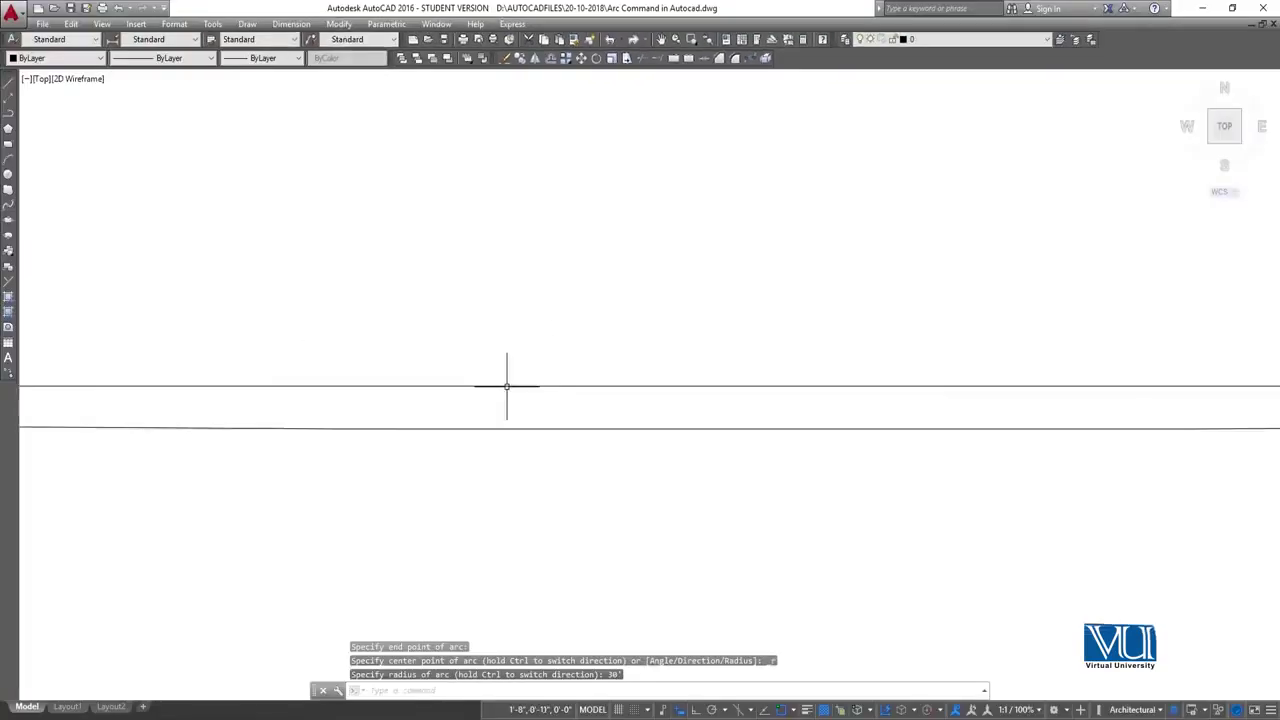
scroll(507, 386, "up", 1)
scroll(507, 386, "down", 3)
scroll(507, 386, "up", 6)
scroll(507, 386, "down", 3)
scroll(506, 386, "down", 5)
scroll(506, 386, "up", 8)
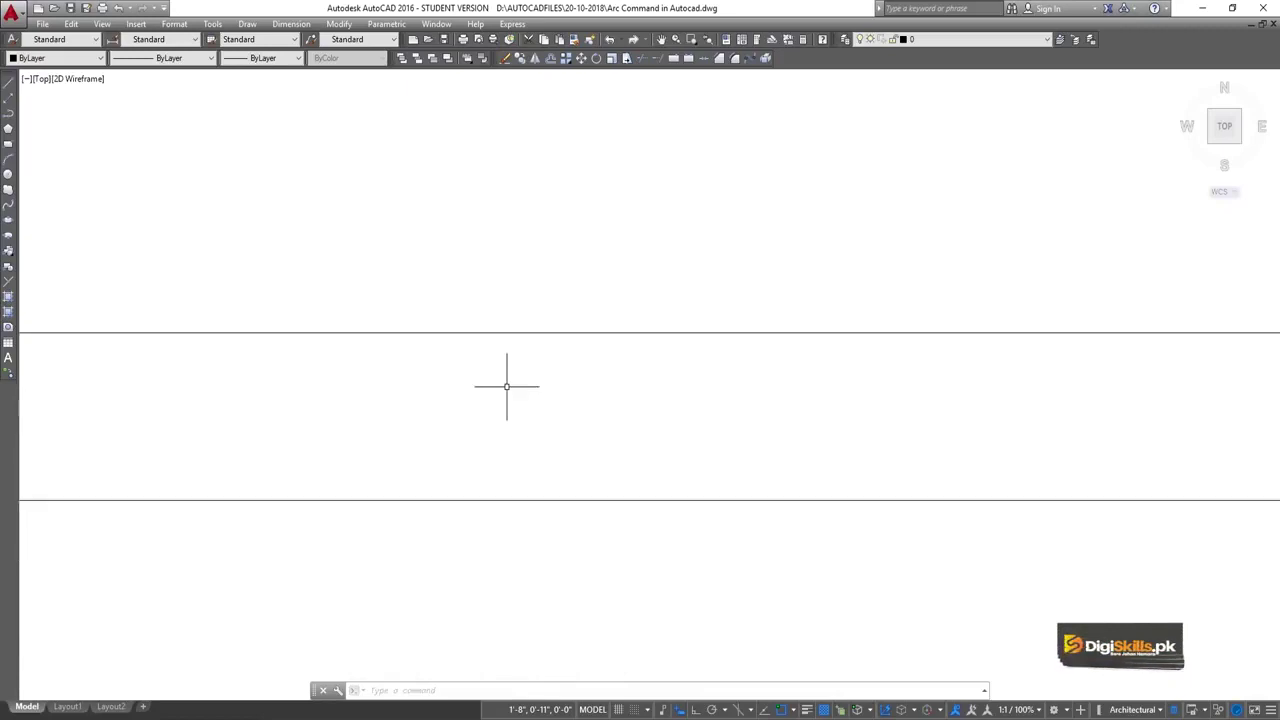
scroll(527, 274, "down", 2)
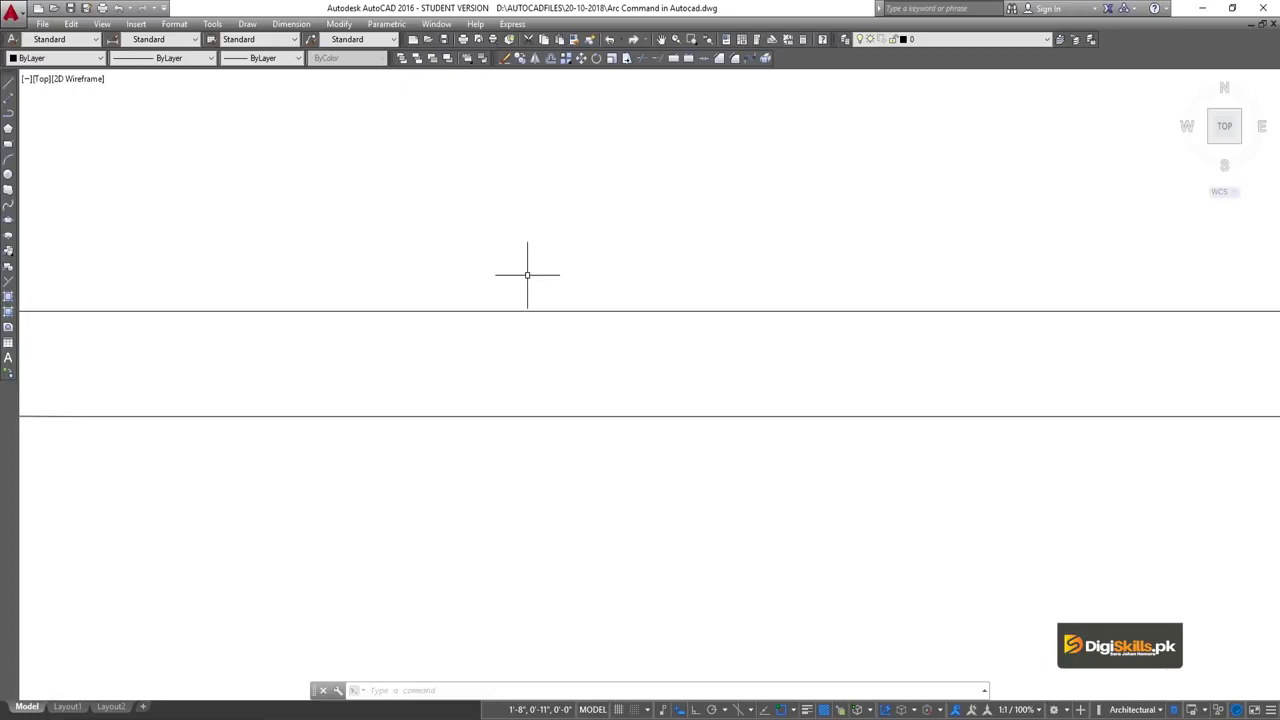
scroll(527, 274, "down", 6)
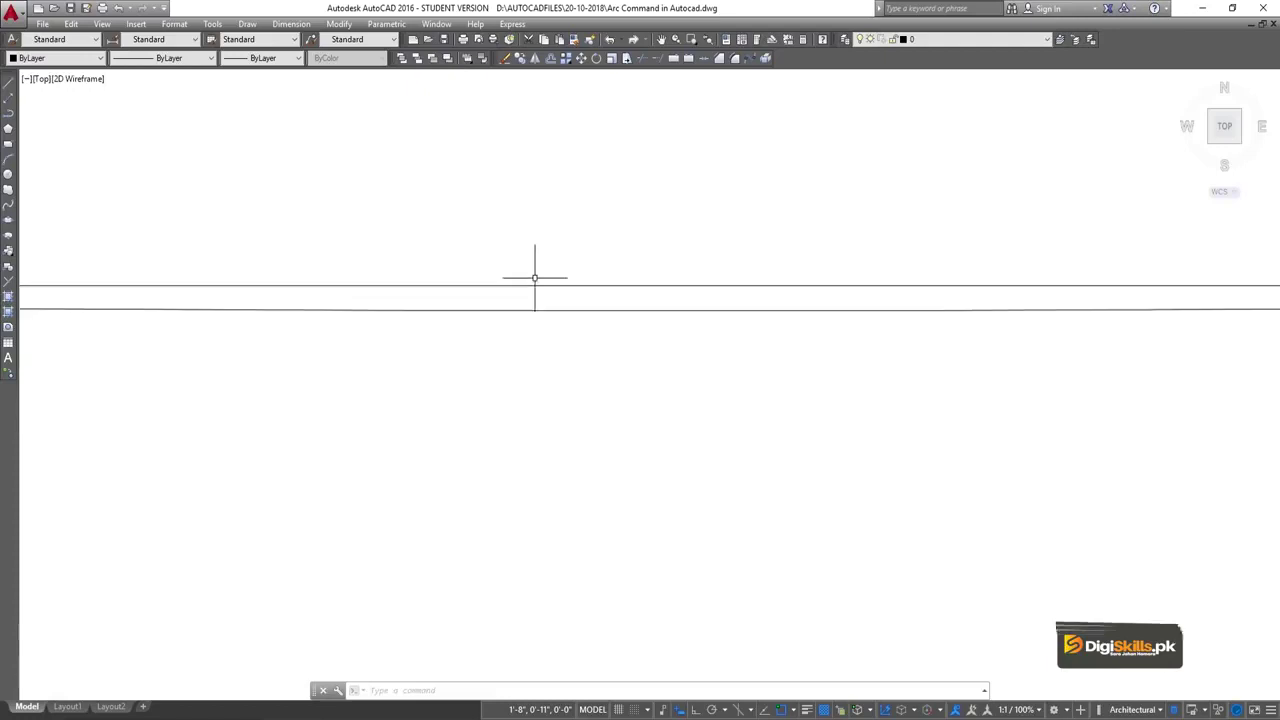
Undo the Start, End, Radius arc so only the horizontal reference line remains
scroll(534, 277, "up", 3)
left_click(534, 277)
left_click(601, 235)
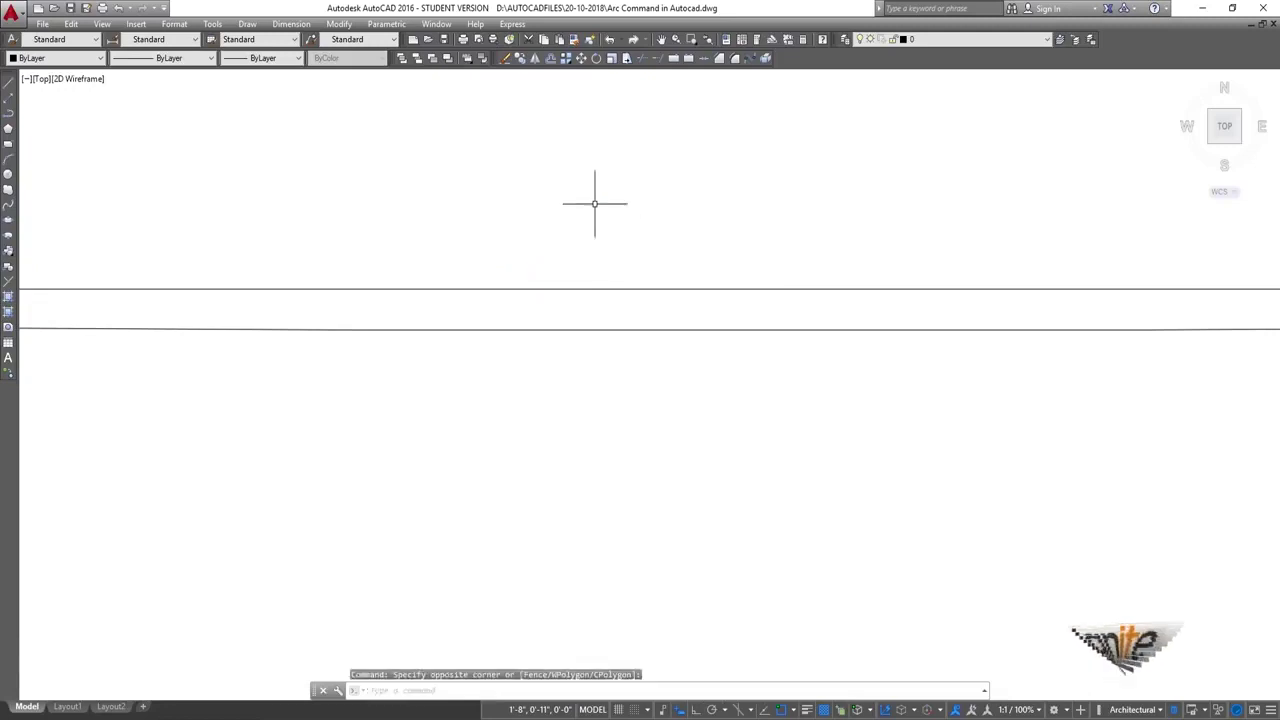
key("ctrl+z")
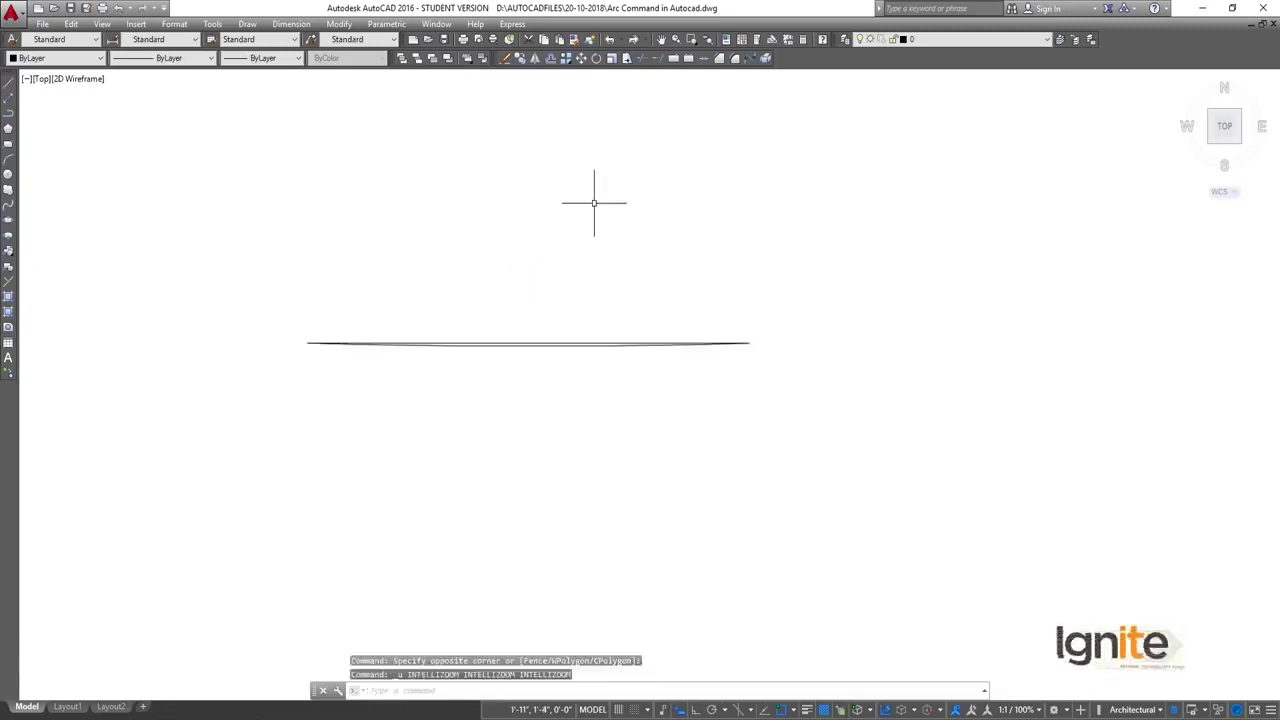
key("ctrl+z")
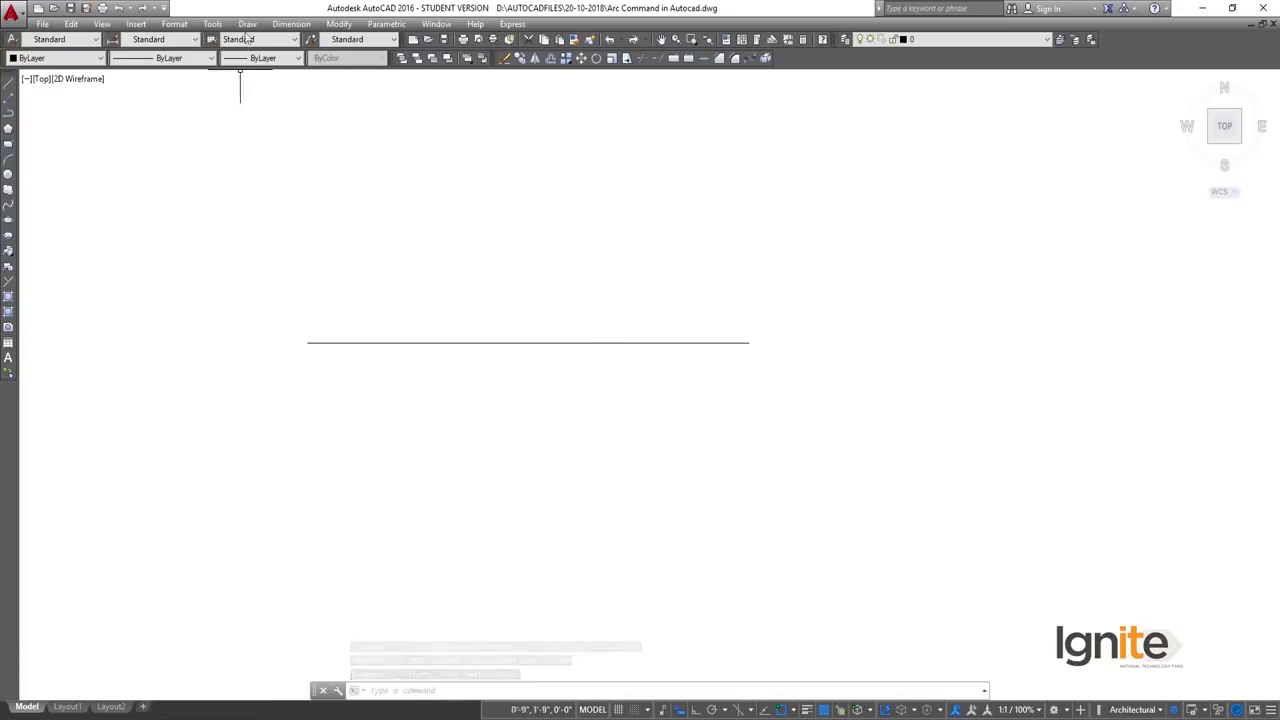
Draw a Center, Start, End arc centred on the line's midpoint, from its left endpoint to its right endpoint
left_click(247, 23)
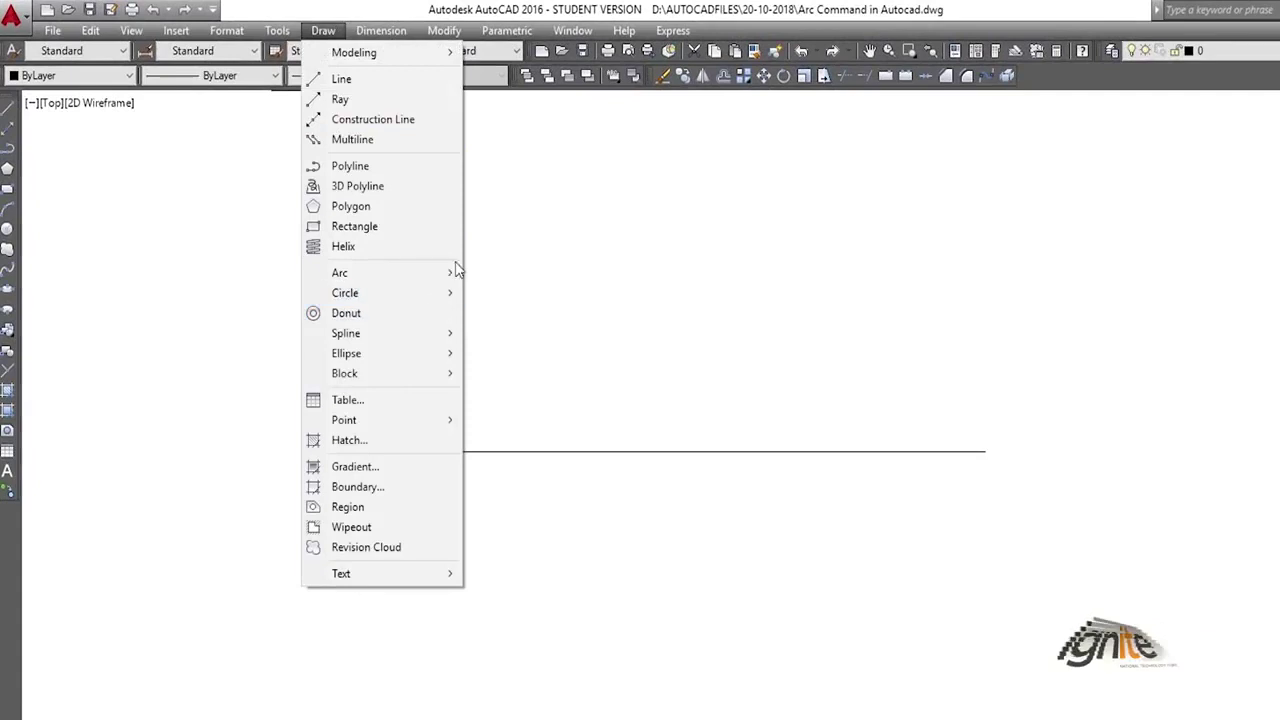
mouse_move(452, 271)
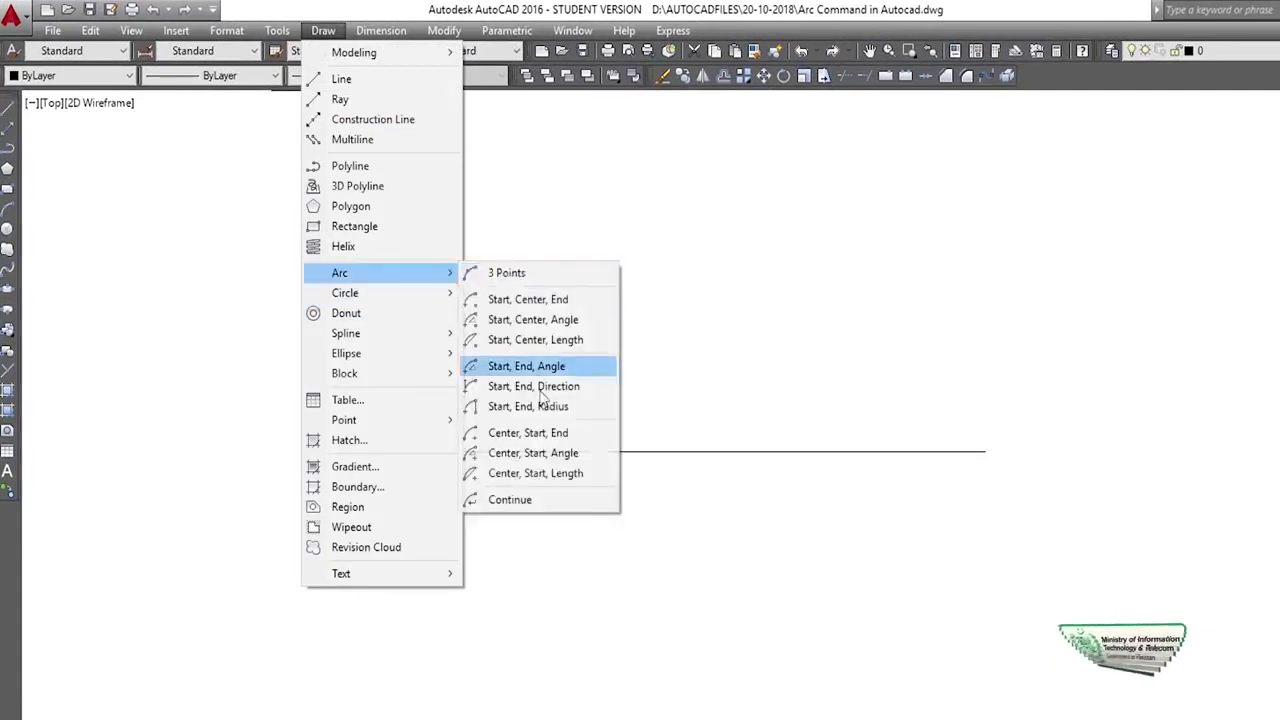
left_click(574, 428)
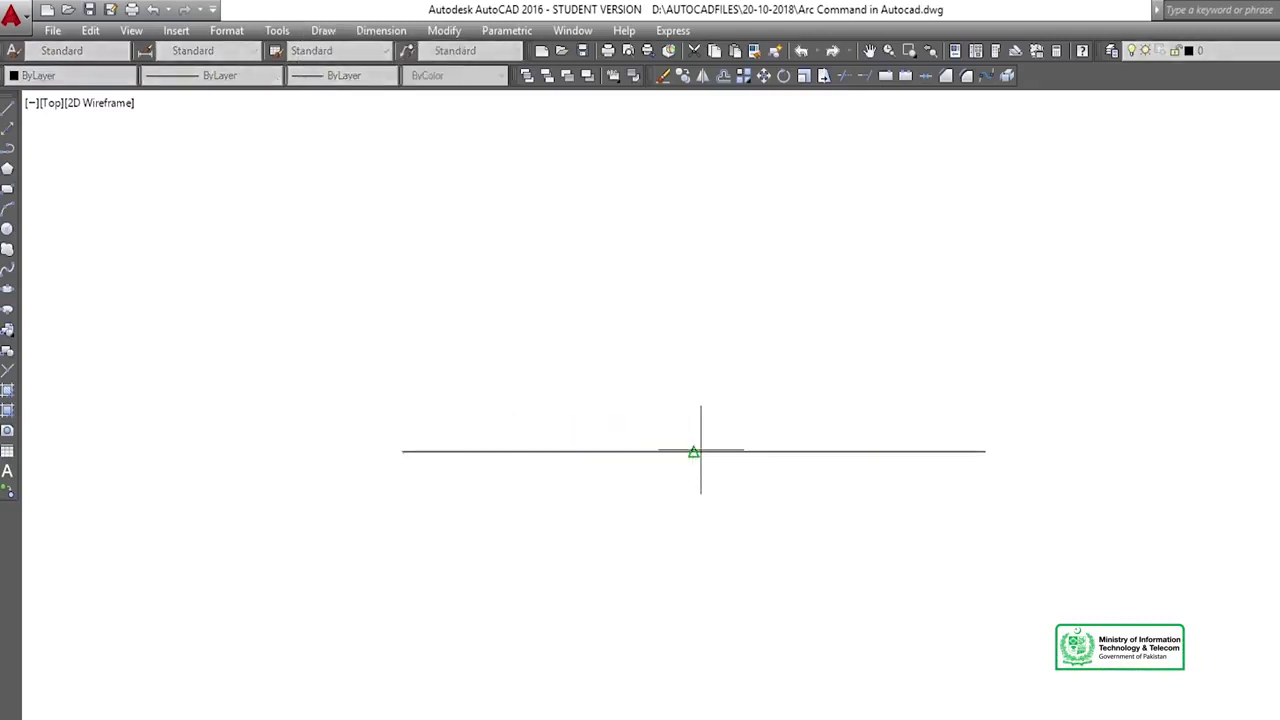
left_click(693, 451)
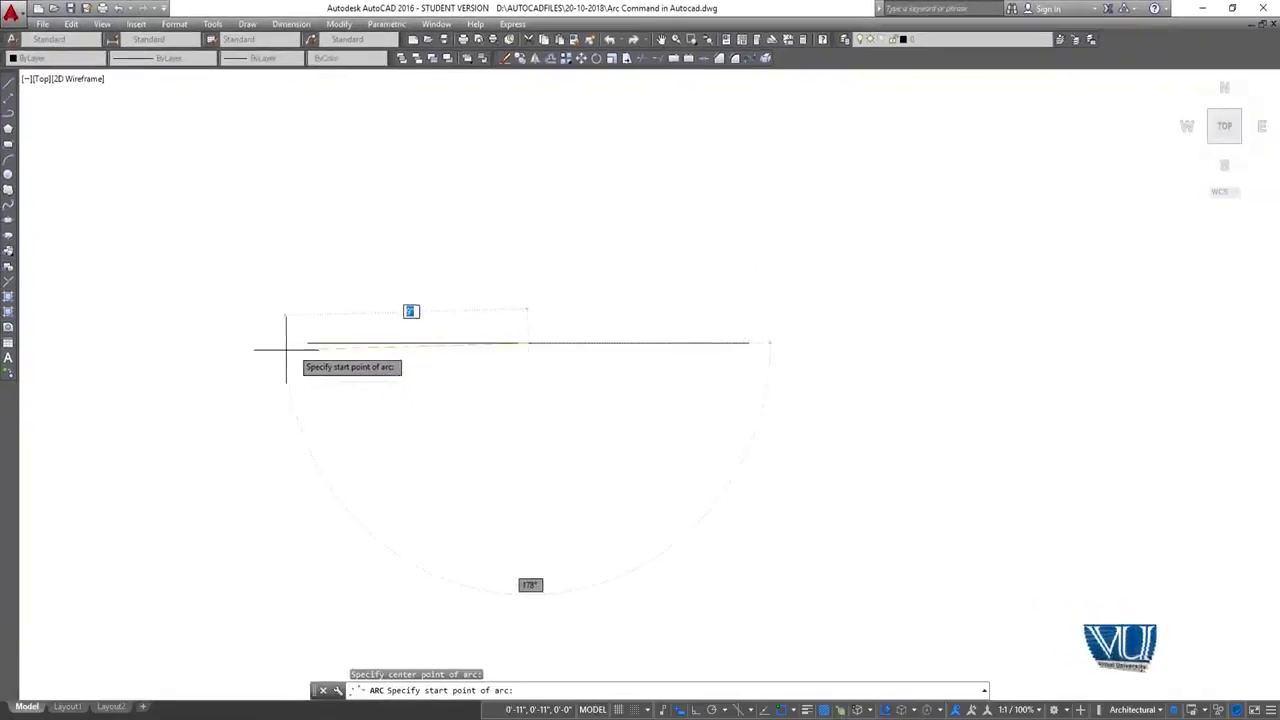
left_click(308, 343)
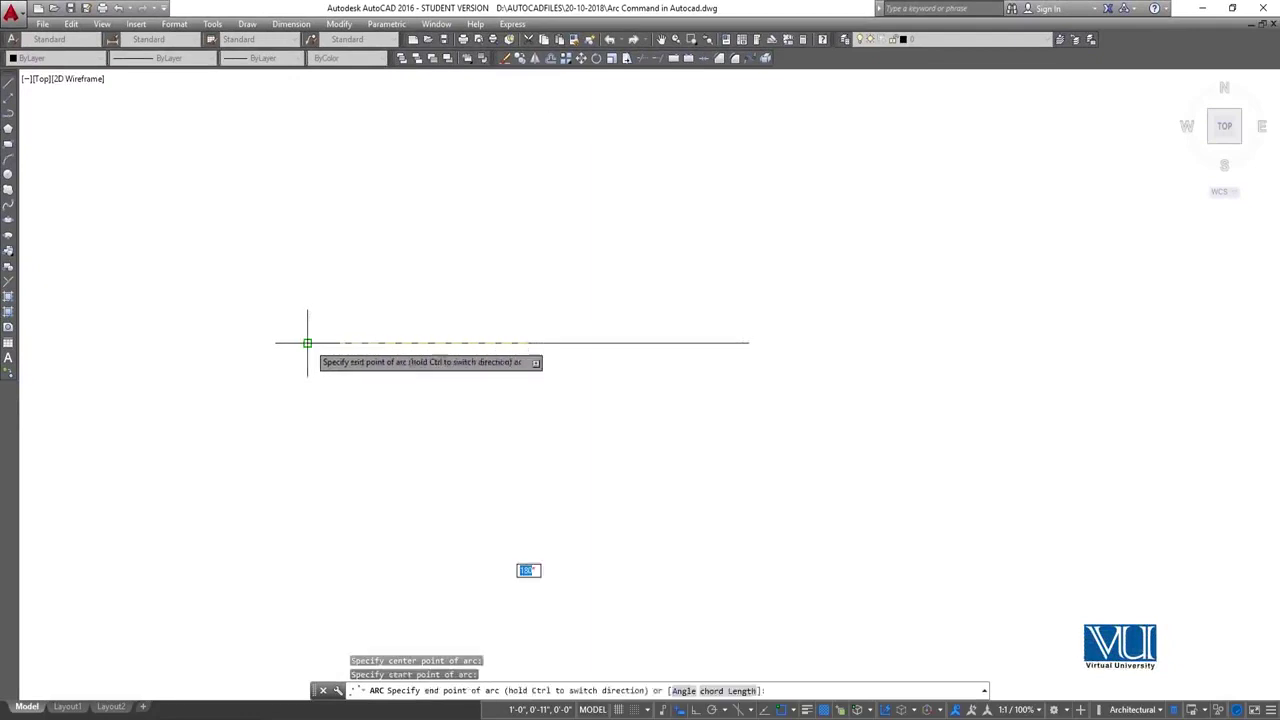
left_click(748, 343)
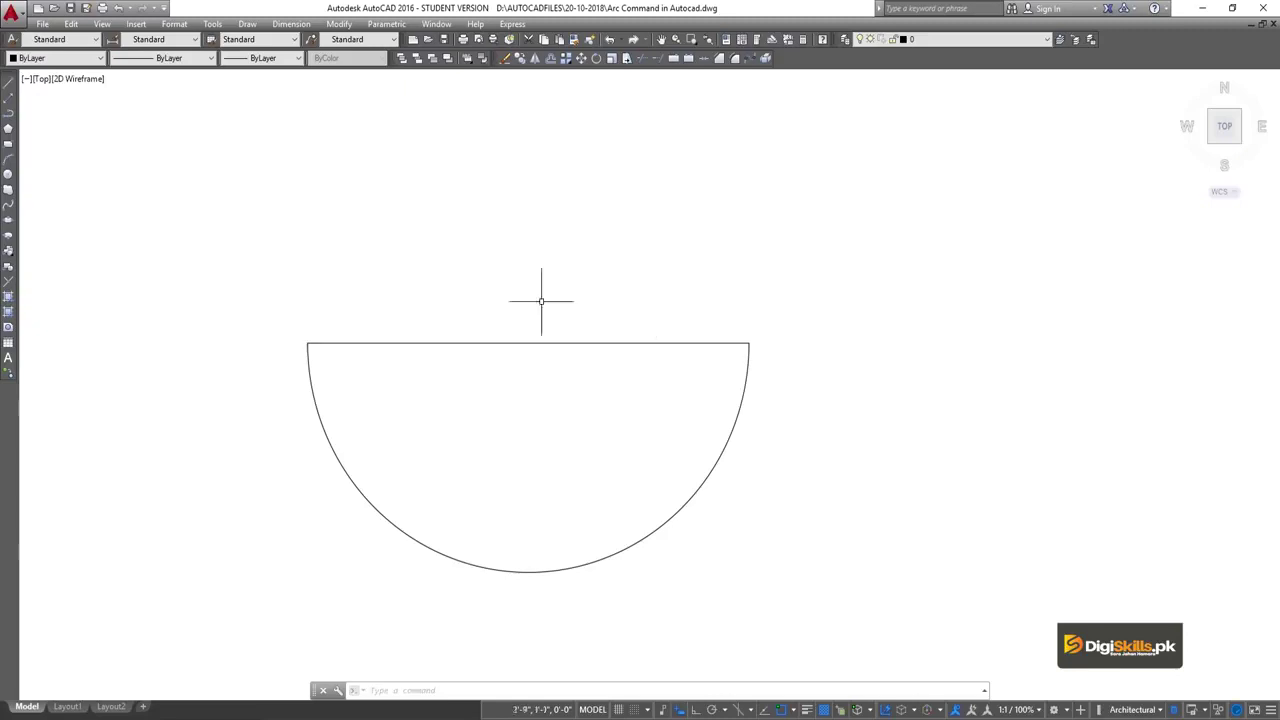
left_click(300, 28)
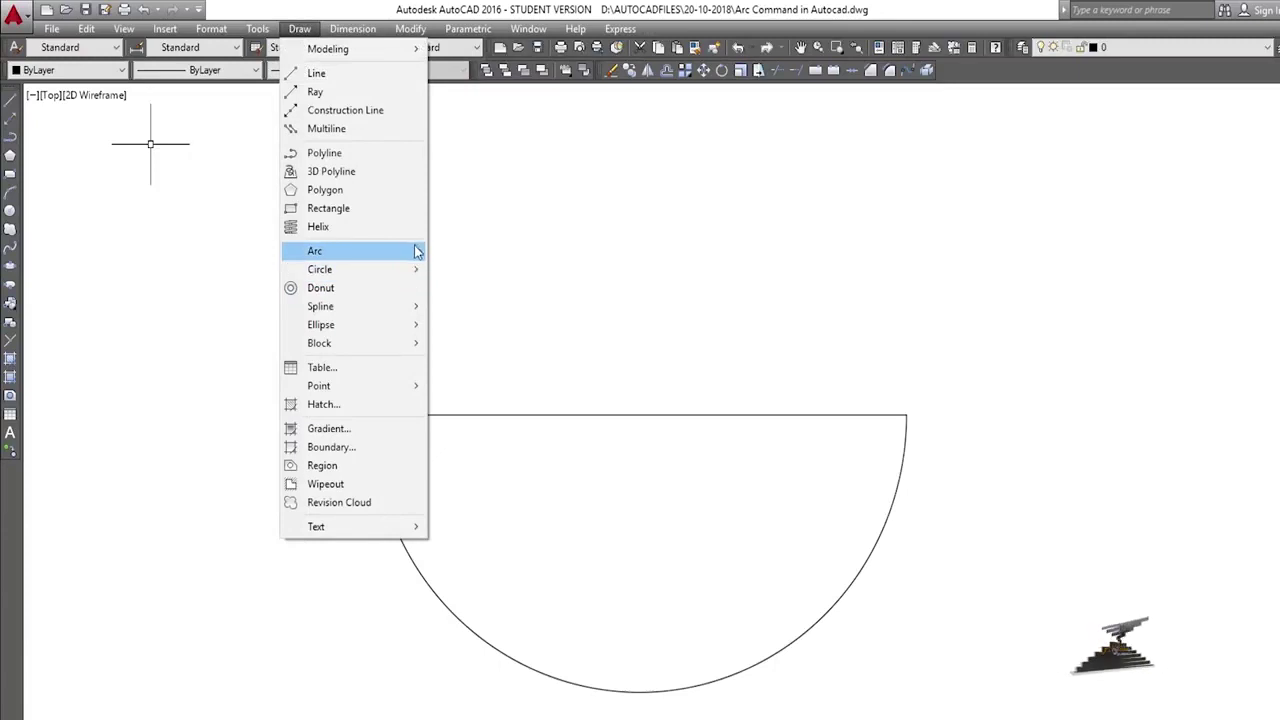
mouse_move(418, 252)
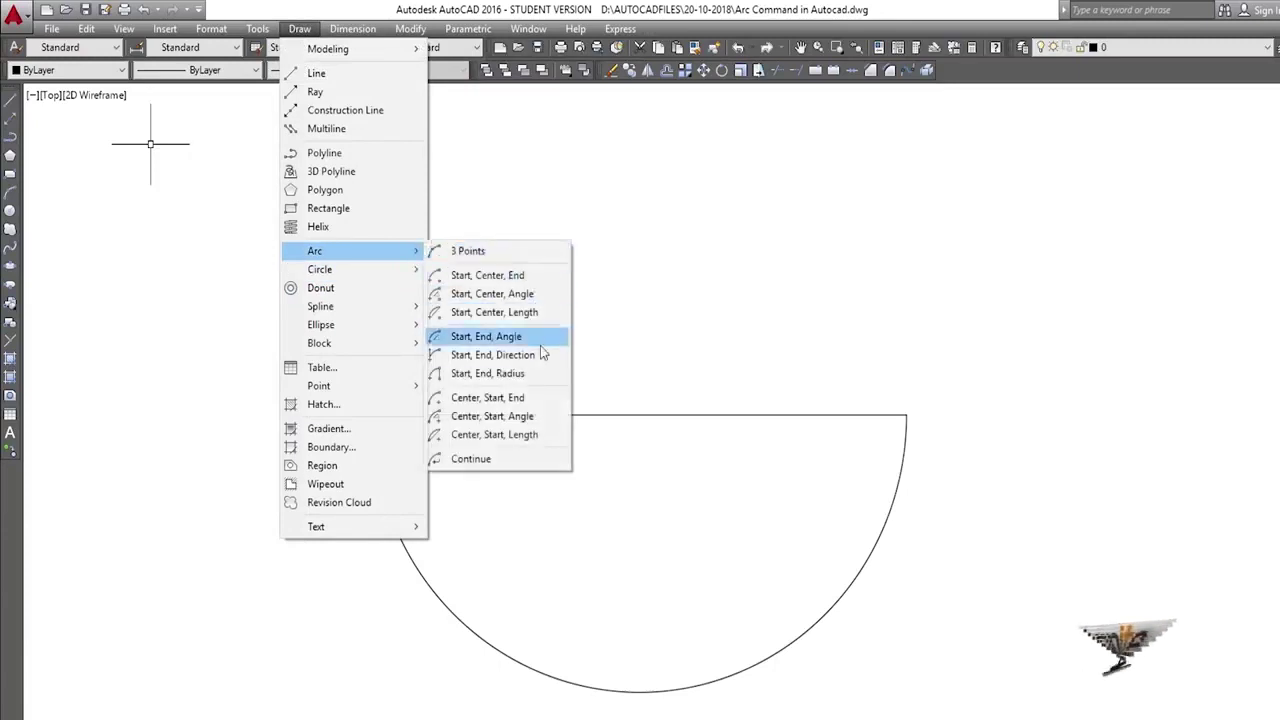
left_click(500, 416)
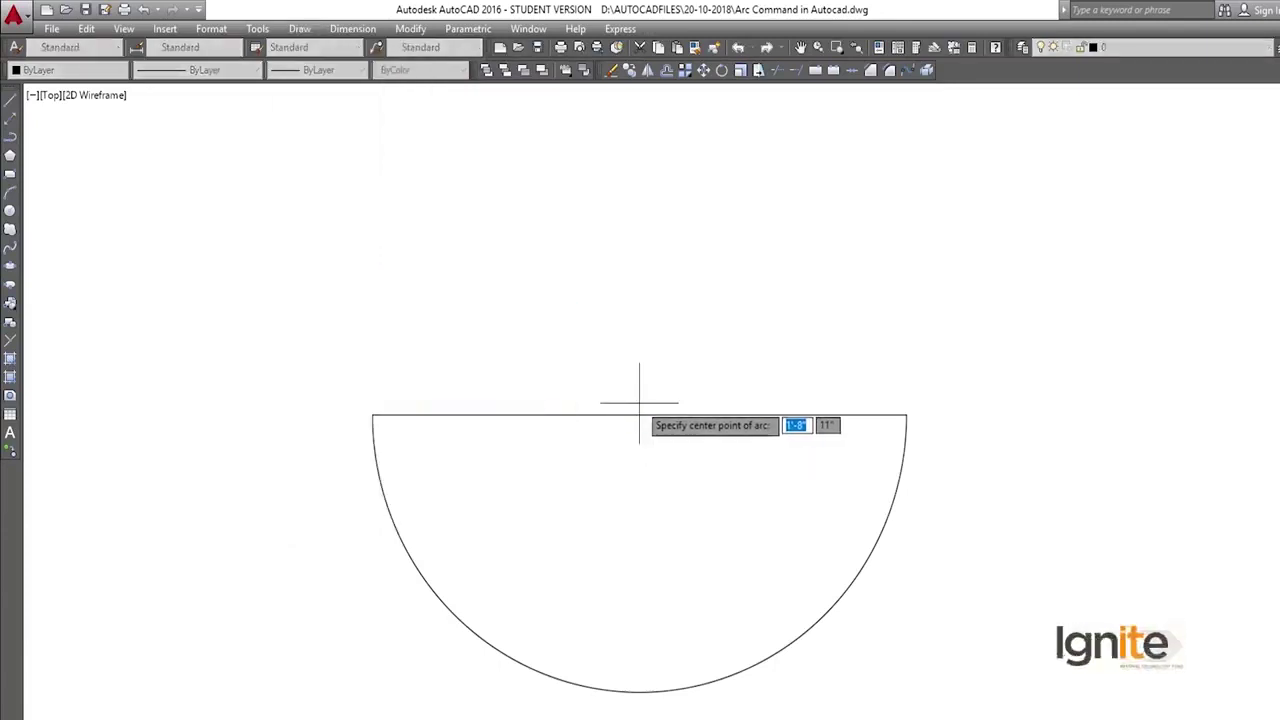
left_click(638, 414)
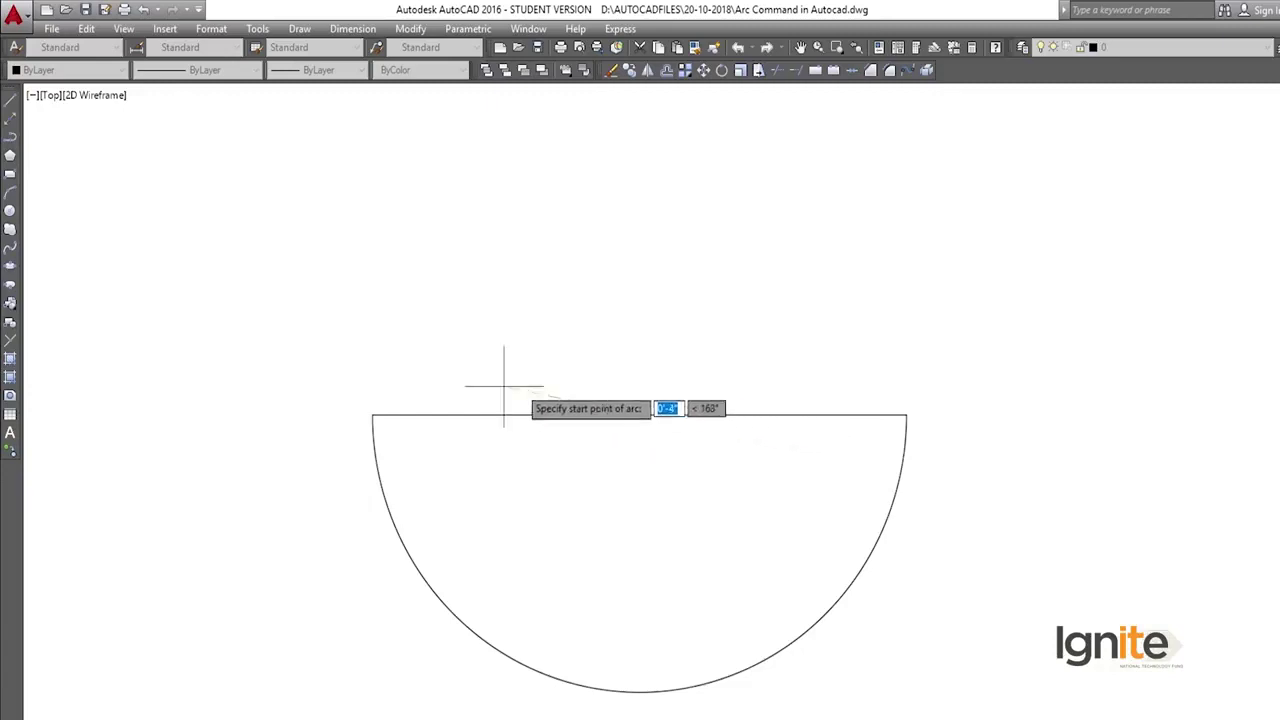
left_click(372, 416)
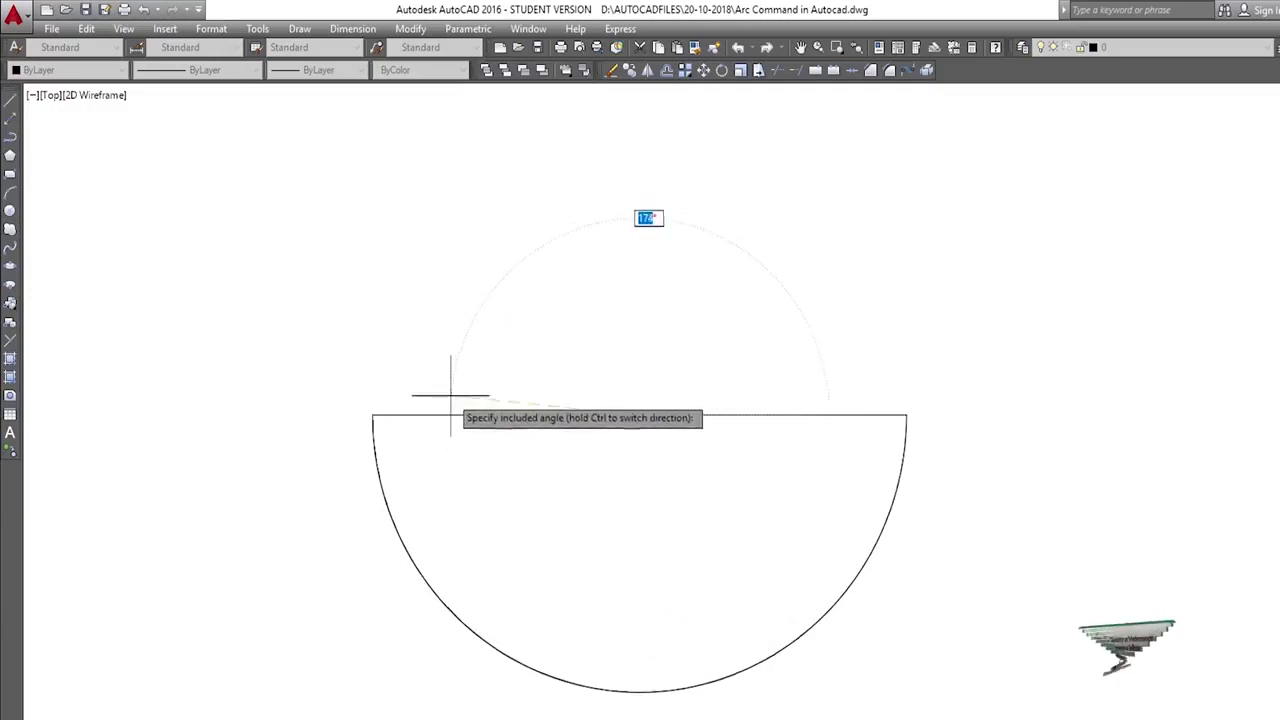
key("Escape")
Erase the semicircular arc below the horizontal line
left_click(422, 434)
left_click(349, 497)
key("Delete")
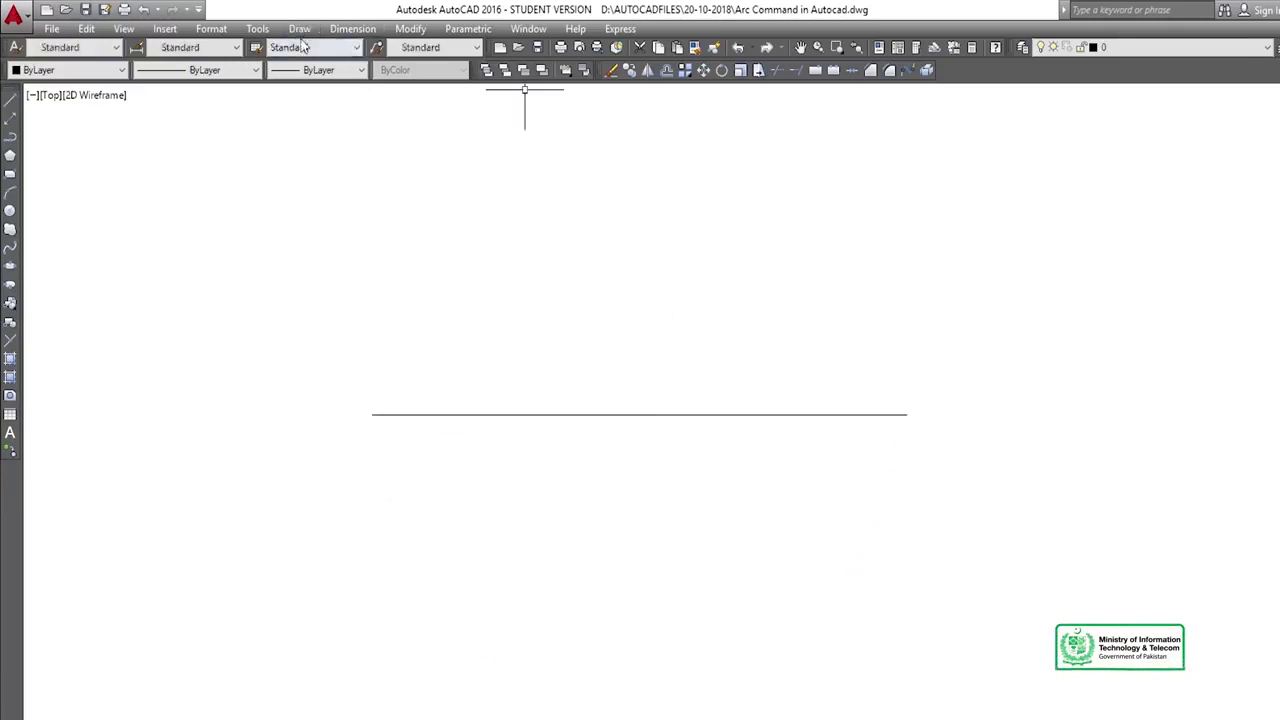
Draw a Center, Start, Angle arc centred on the line's midpoint, starting at its left endpoint, with a freehand included angle
left_click(299, 30)
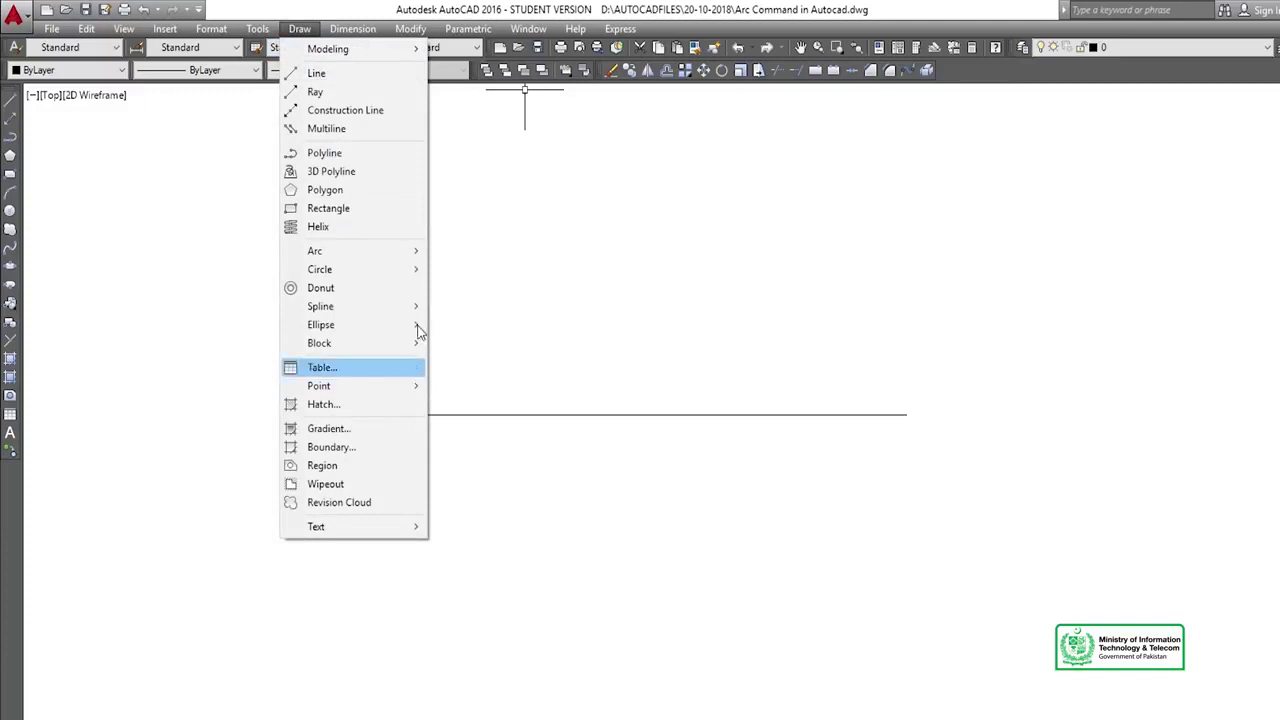
mouse_move(408, 251)
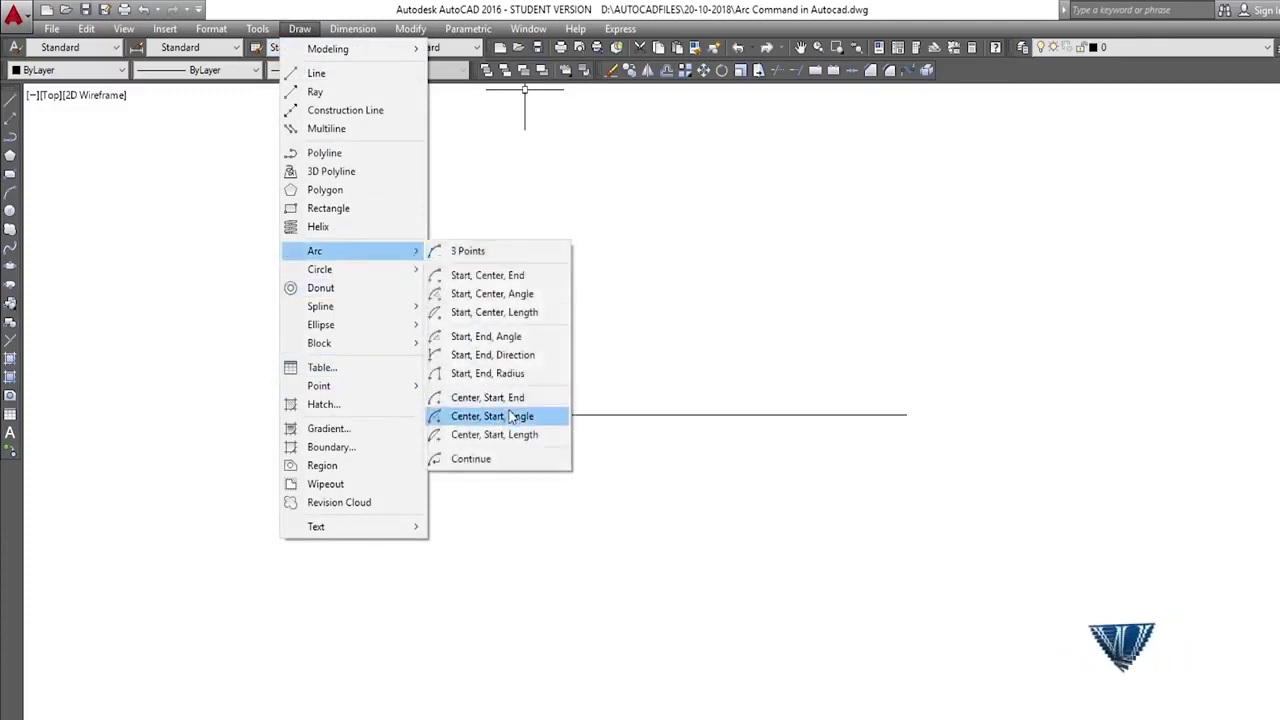
left_click(509, 416)
left_click(640, 414)
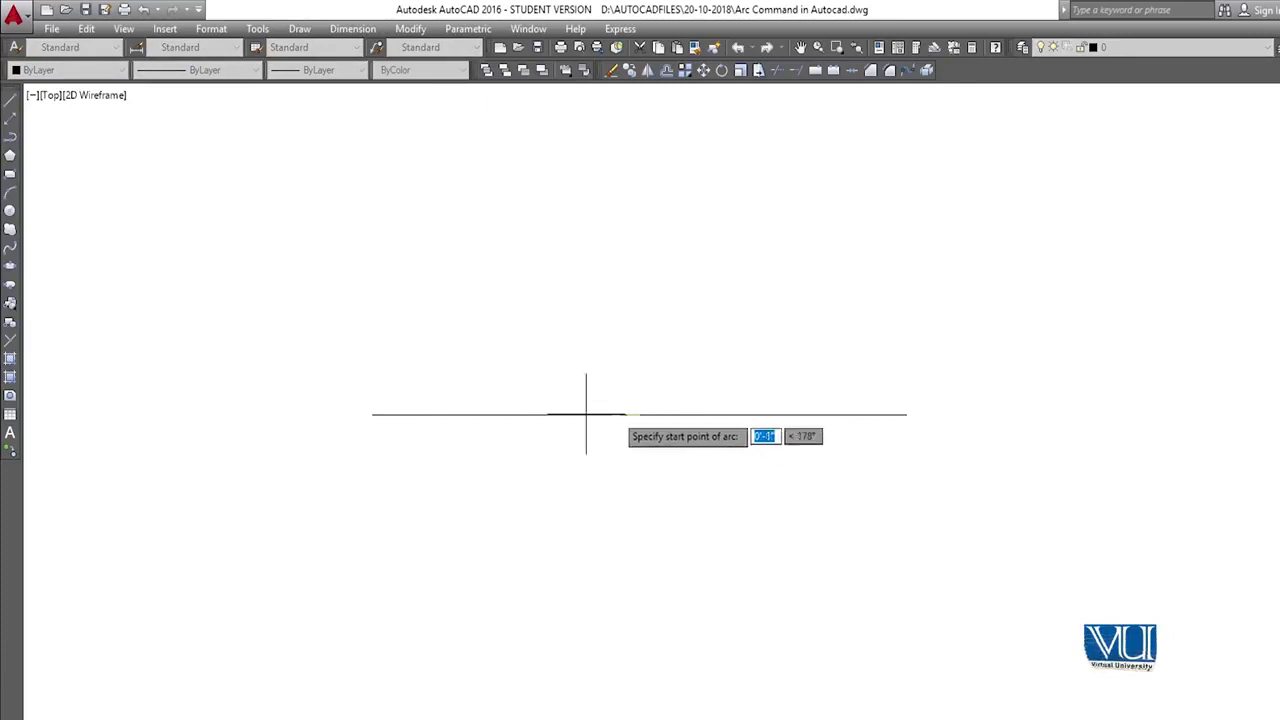
left_click(372, 414)
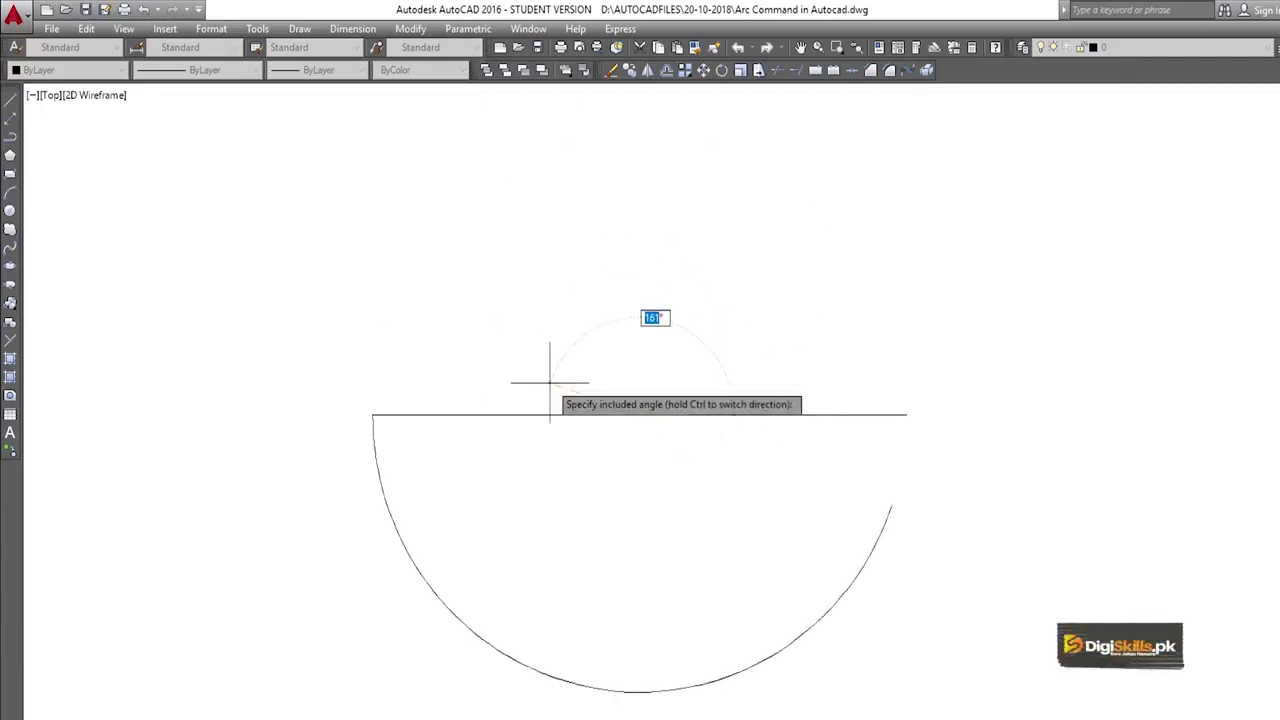
key("Escape")
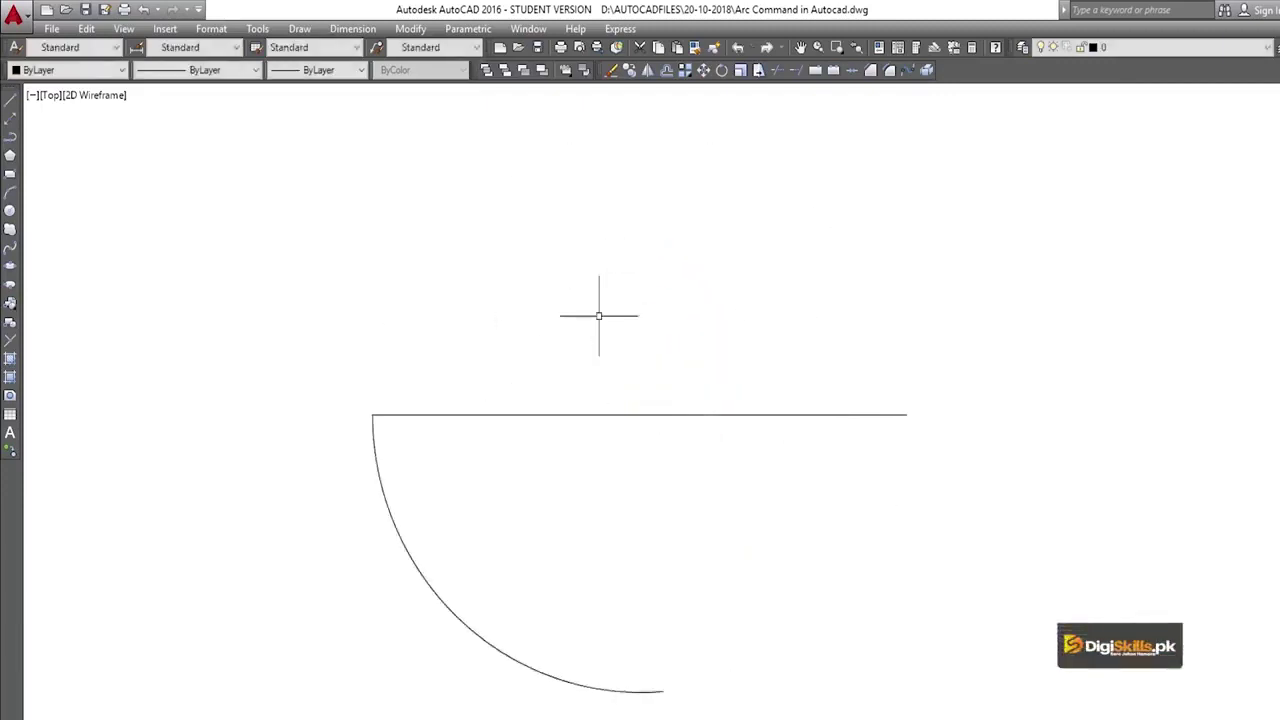
left_click(297, 30)
mouse_move(389, 257)
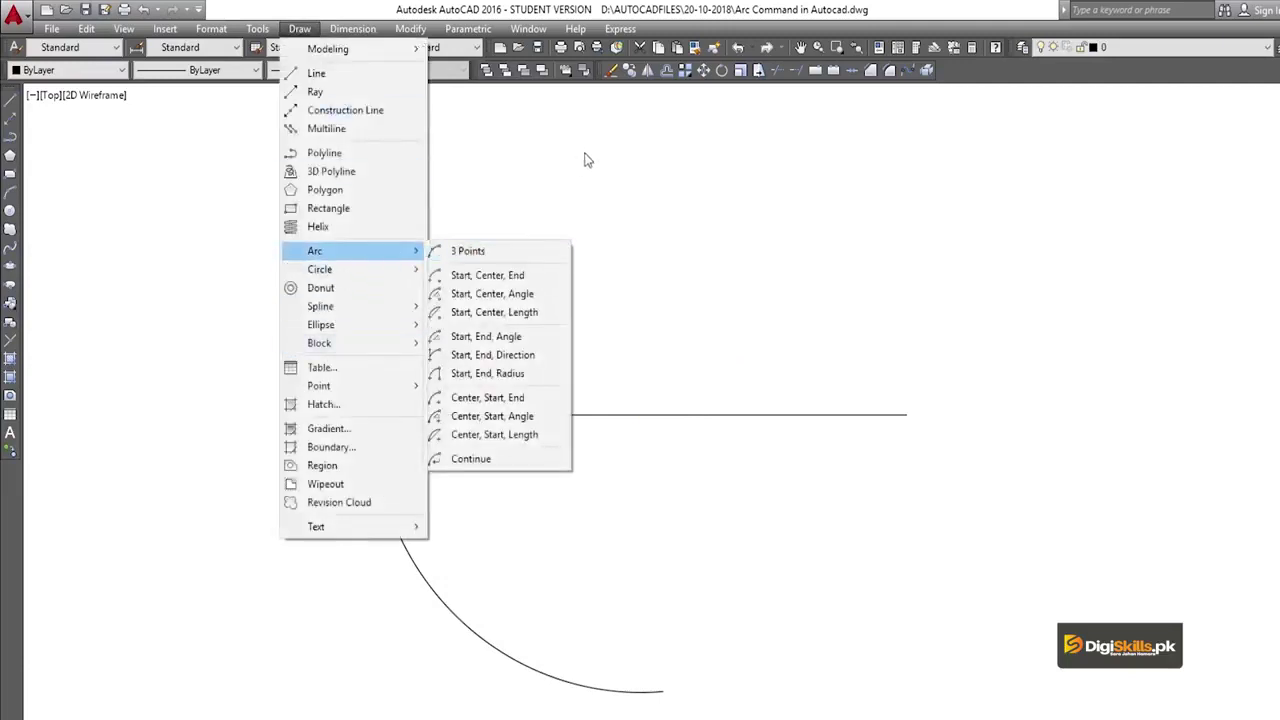
left_click(588, 153)
left_click(425, 236)
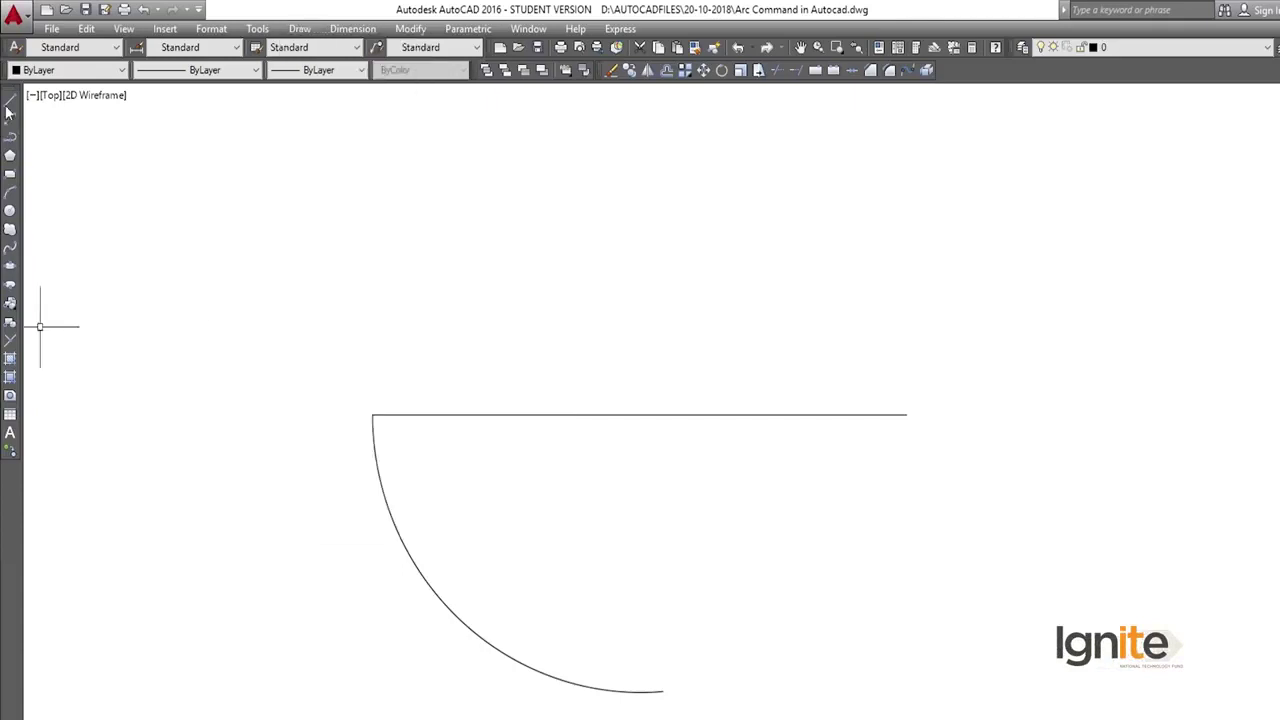
left_click(297, 30)
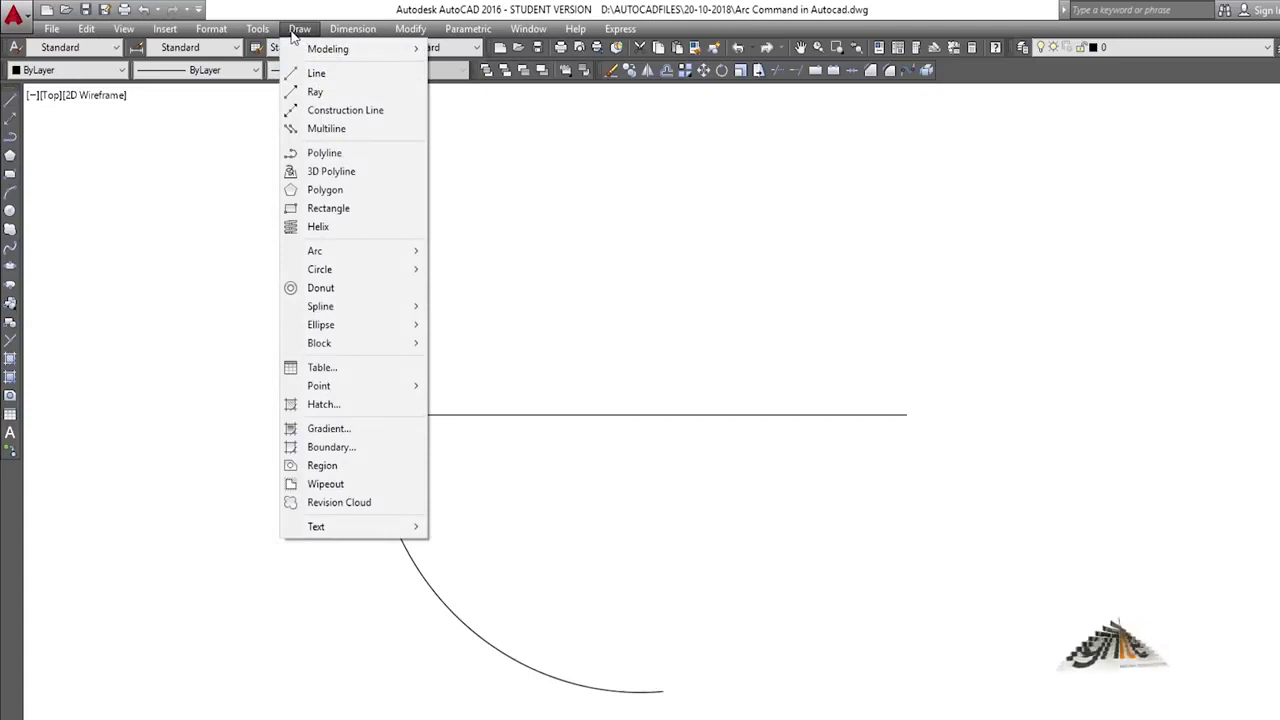
left_click(63, 146)
left_click(129, 251)
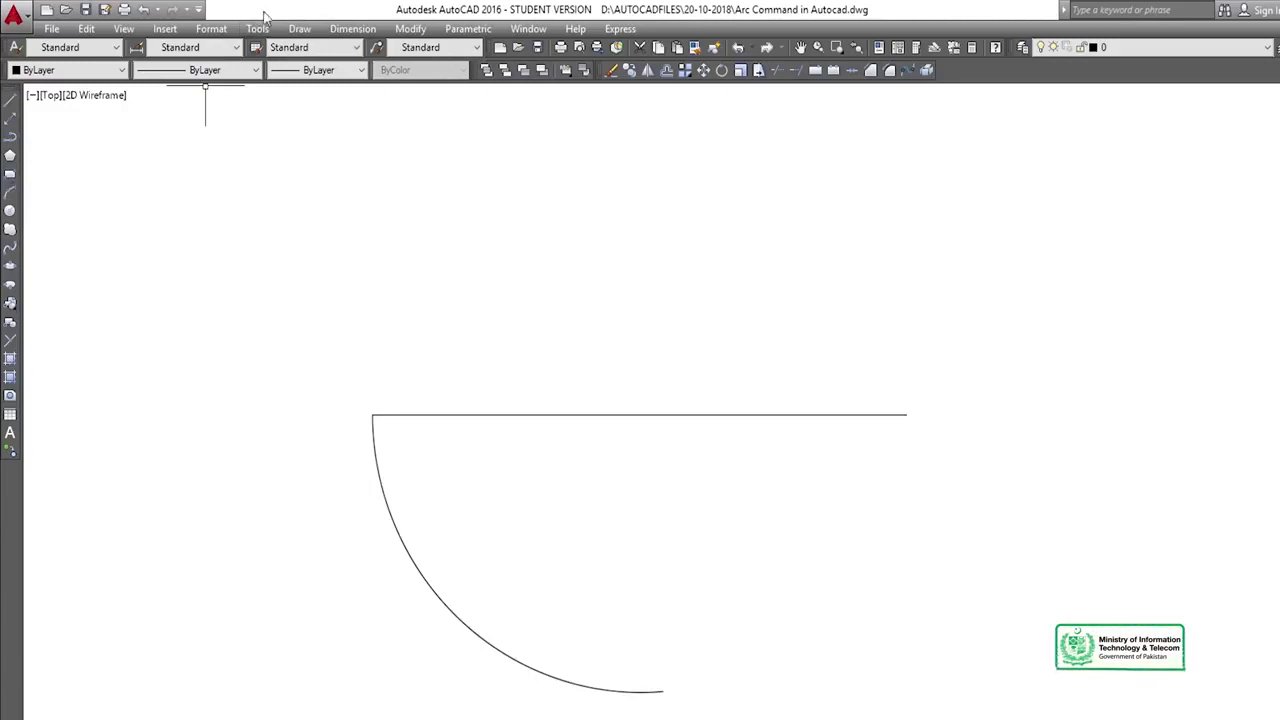
left_click(297, 30)
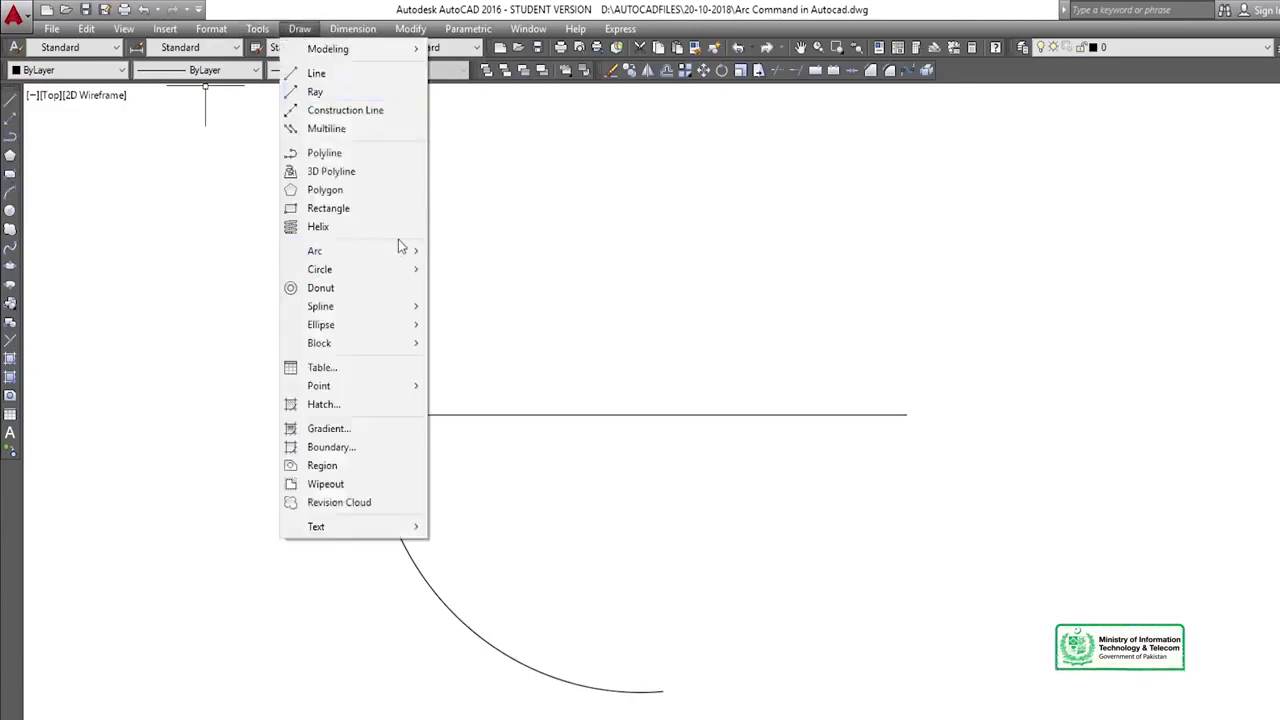
mouse_move(407, 252)
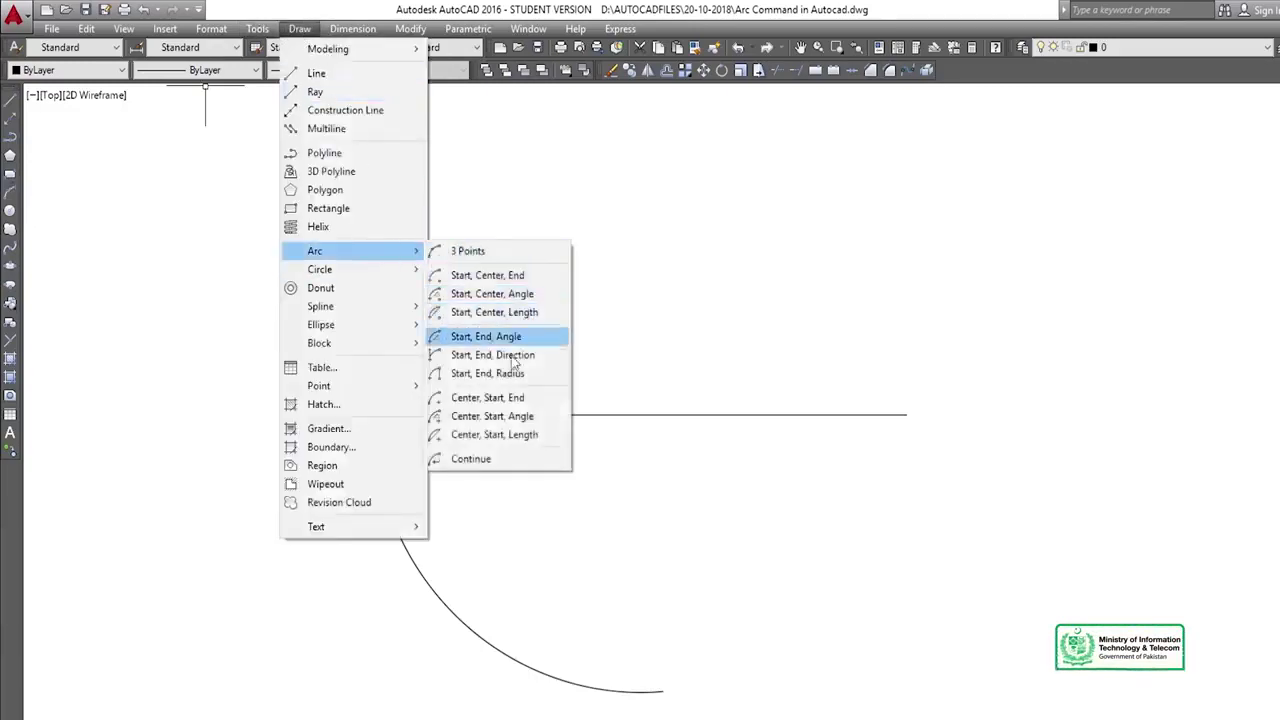
left_click(604, 198)
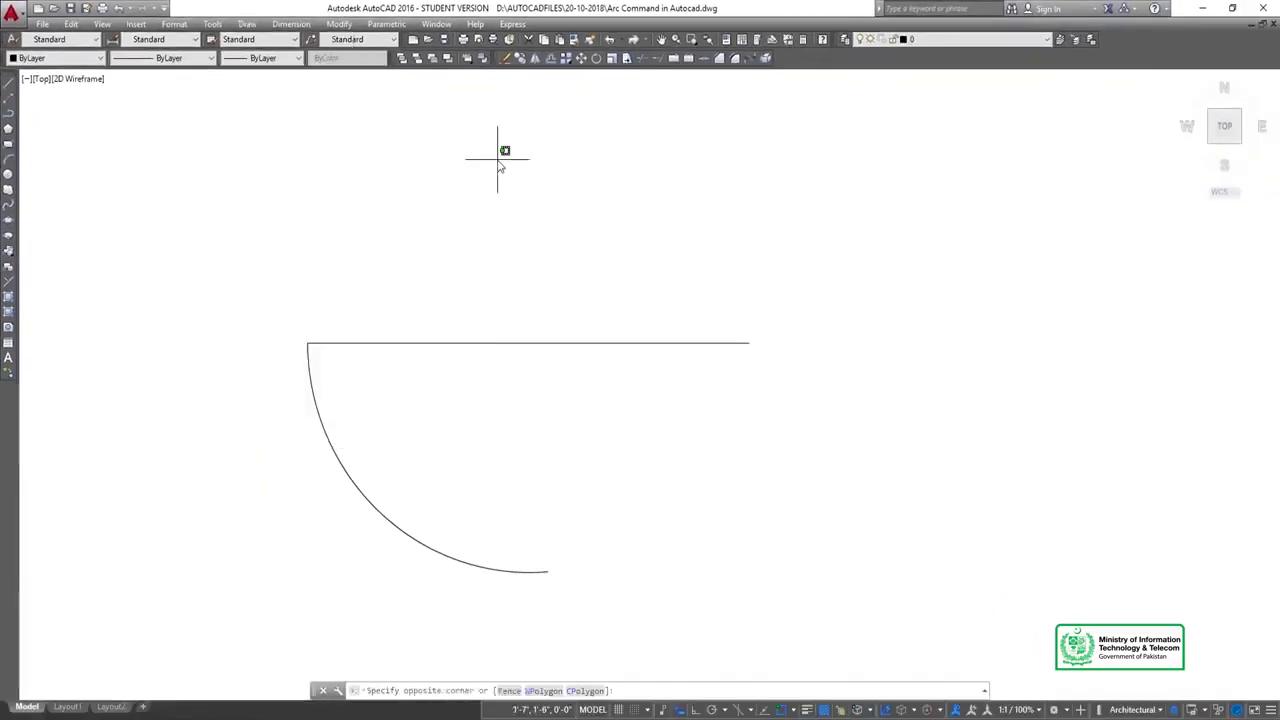